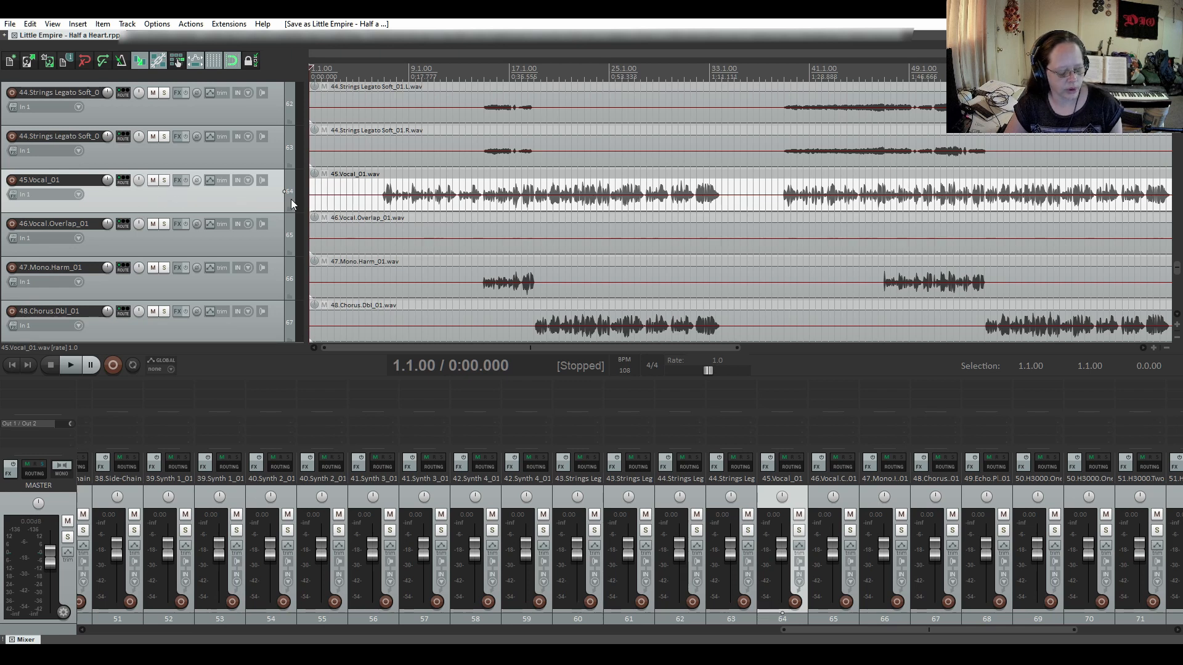
Add a track named "Vocal Thickenint" below 45.Vocal_01 and create a send to it from 45.Vocal_01
key(ctrl+t)
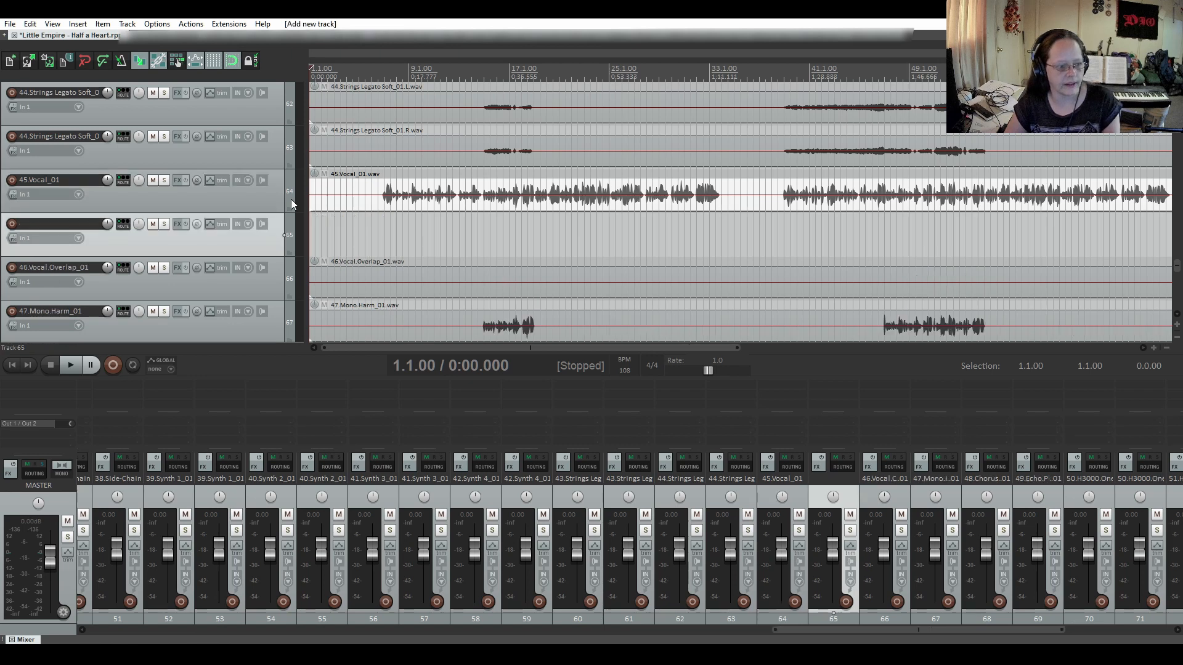
double_click(47, 220)
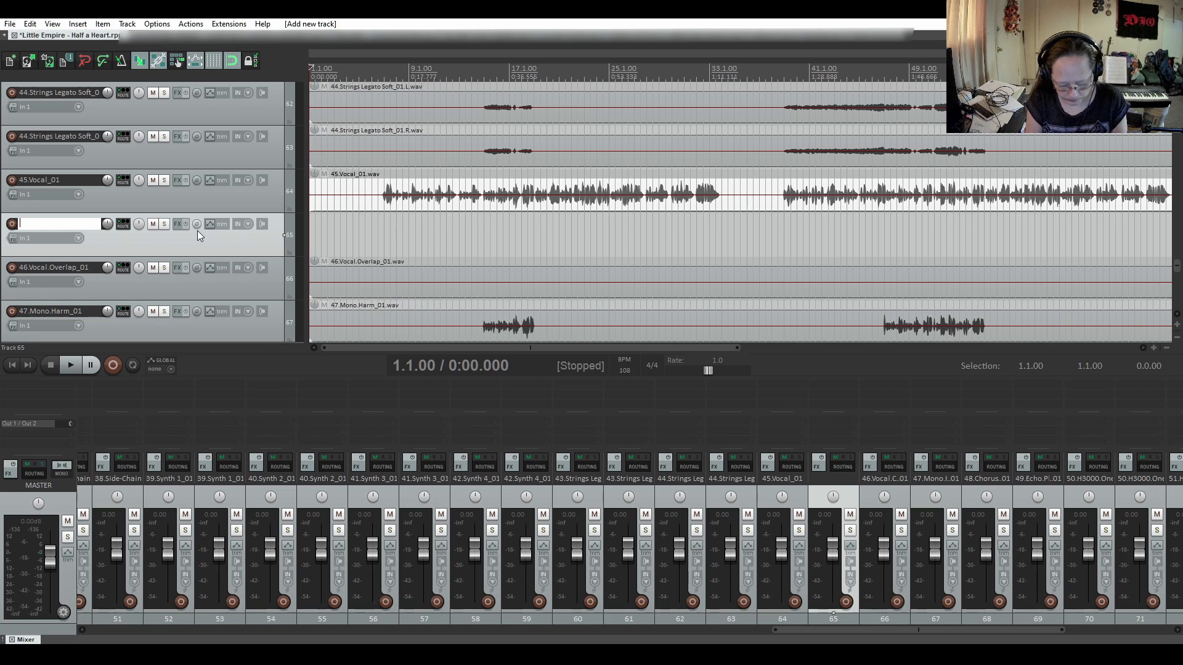
text(Vocal Thi)
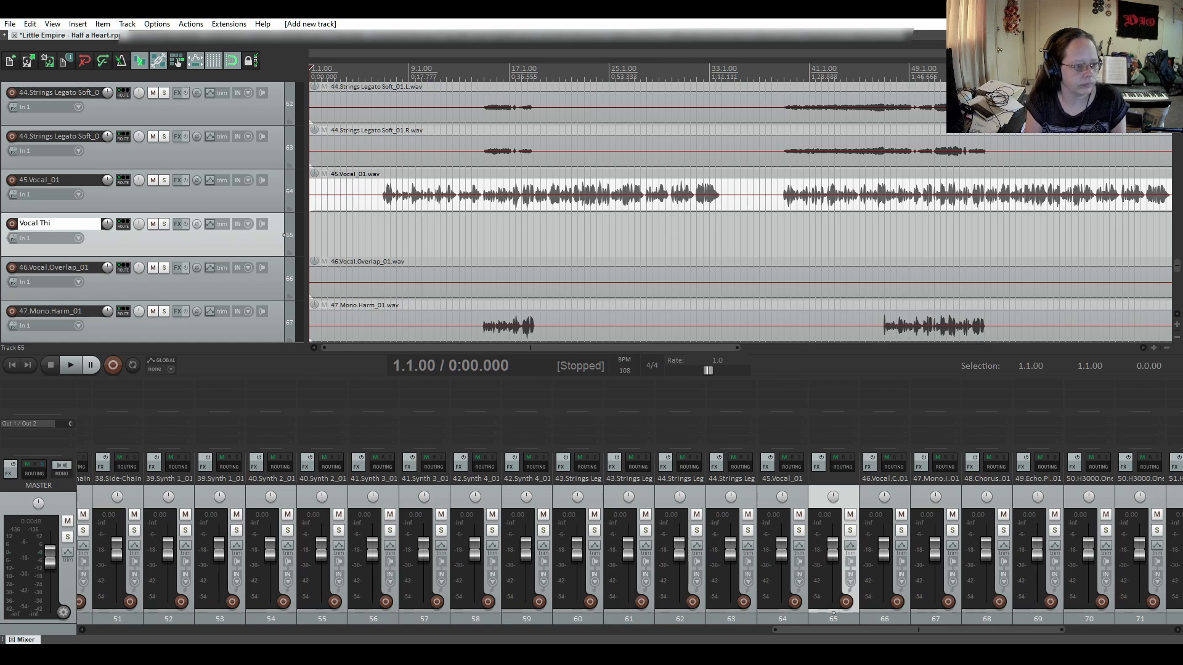
text(ckenint)
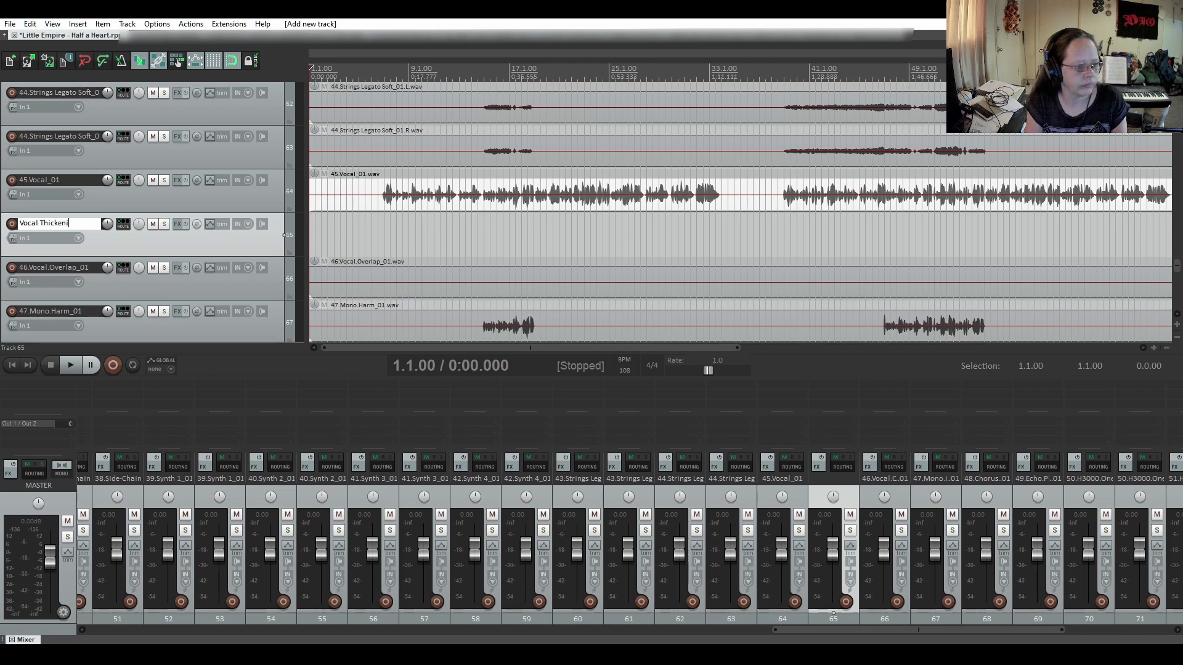
key(Return)
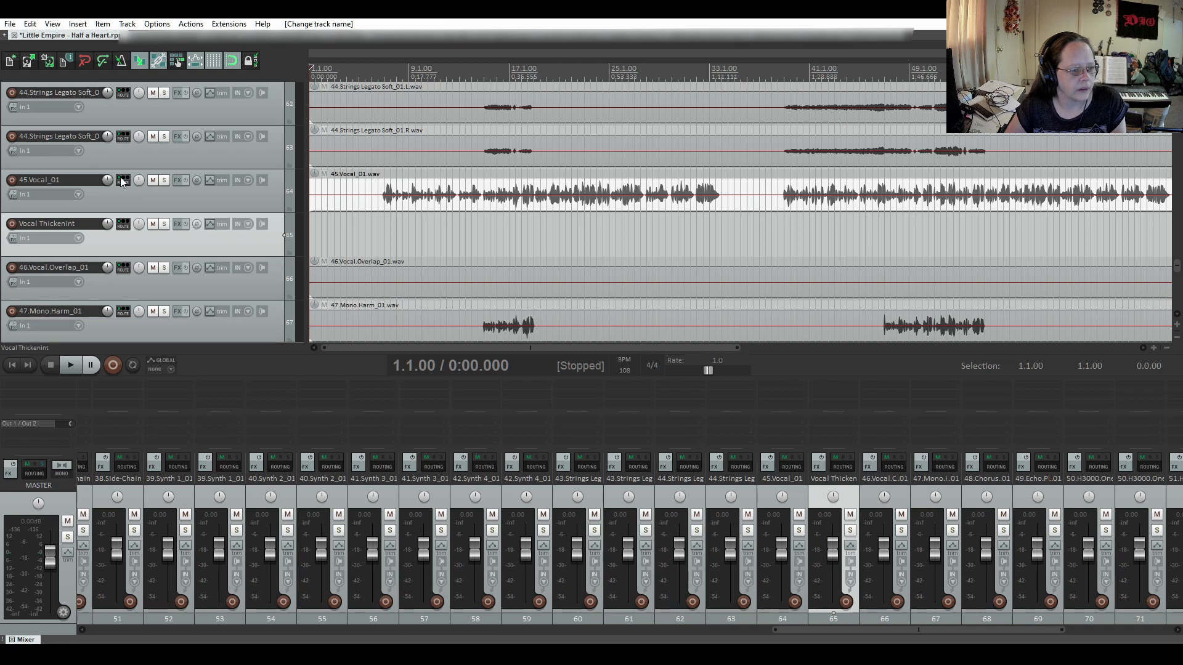
drag(122, 180, 124, 227)
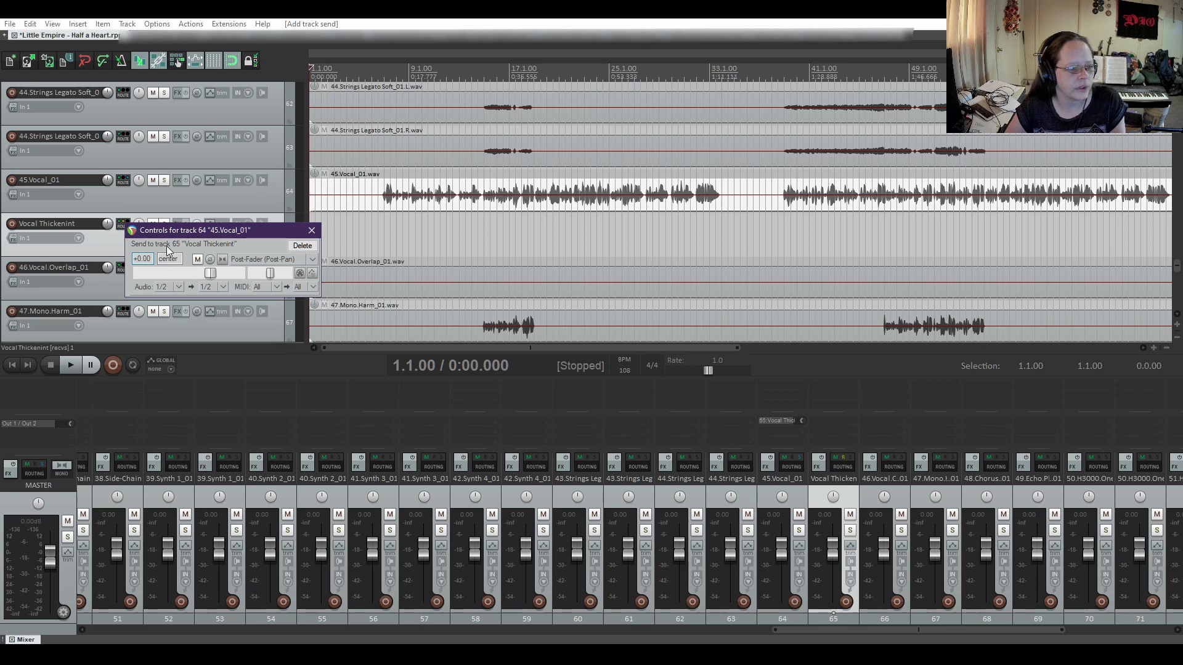
click(311, 230)
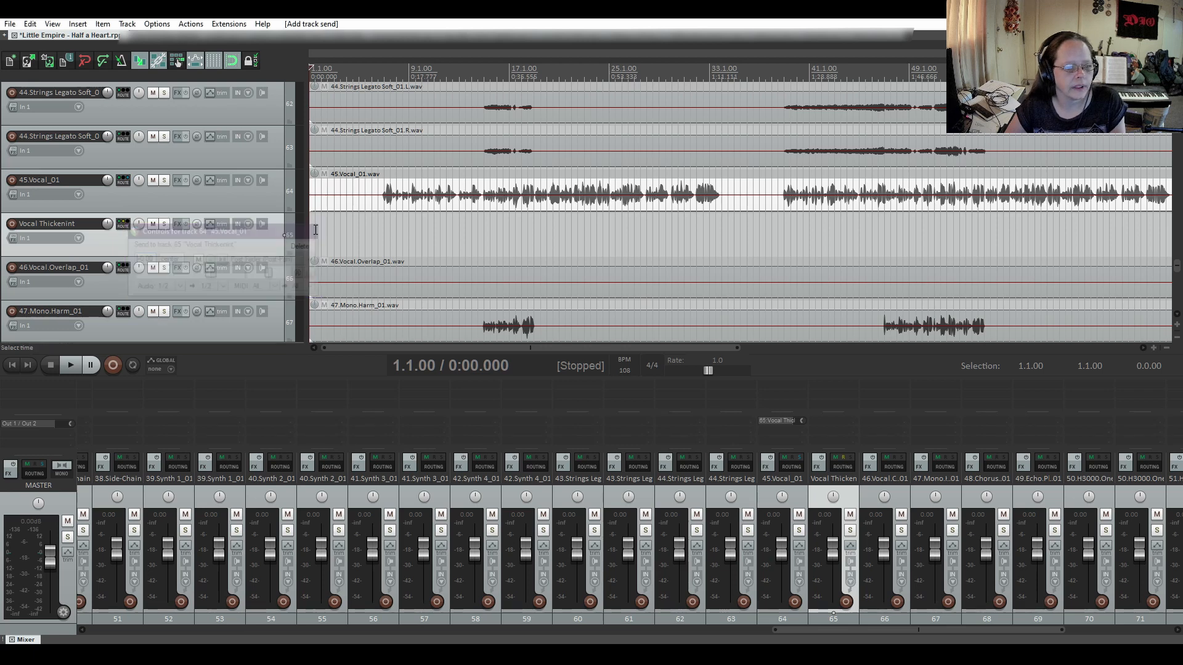
Insert the Cockos ReaPitch plugin on the Vocal Thickenint track
click(177, 224)
click(35, 261)
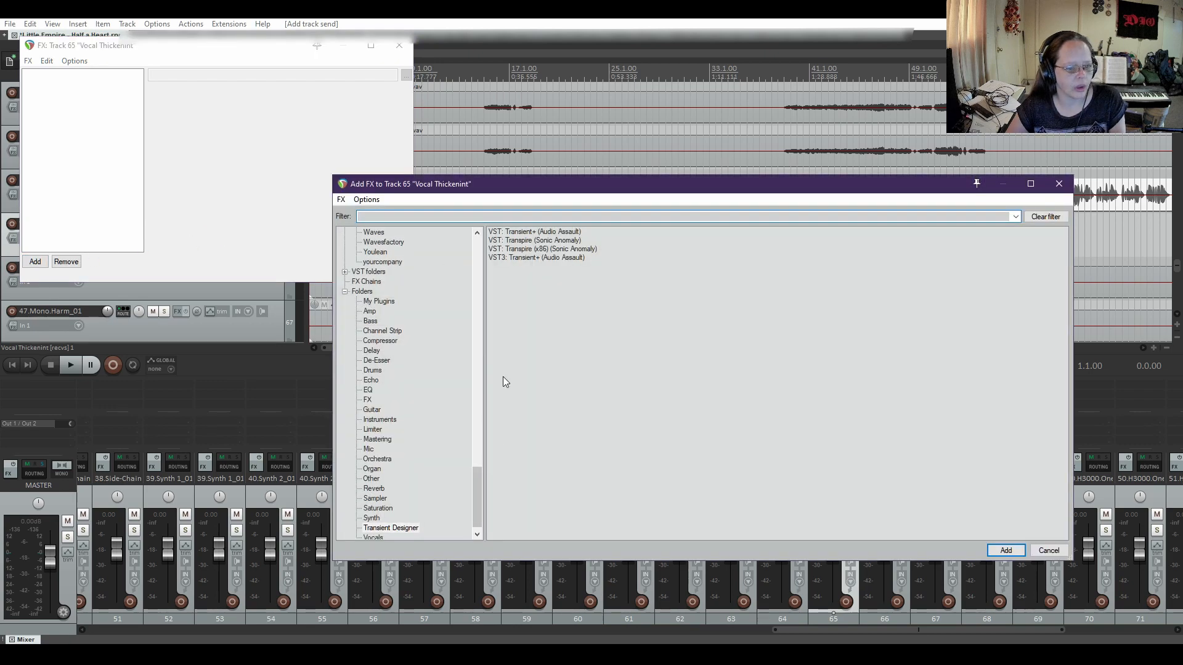
drag(479, 493, 479, 261)
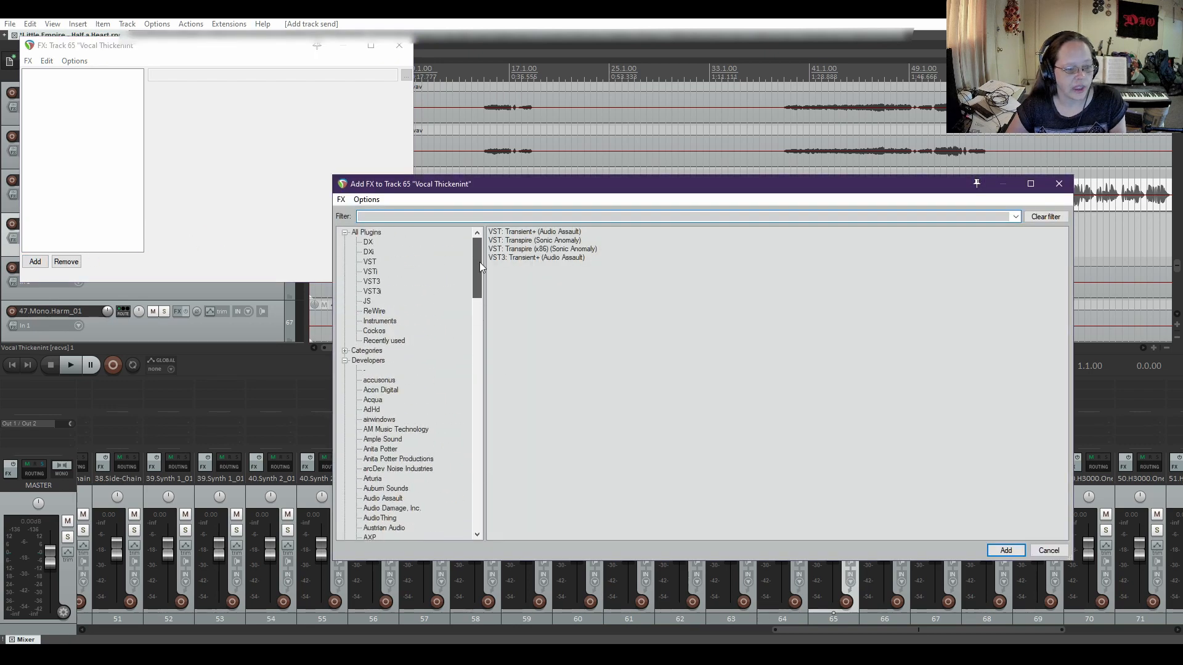
click(345, 361)
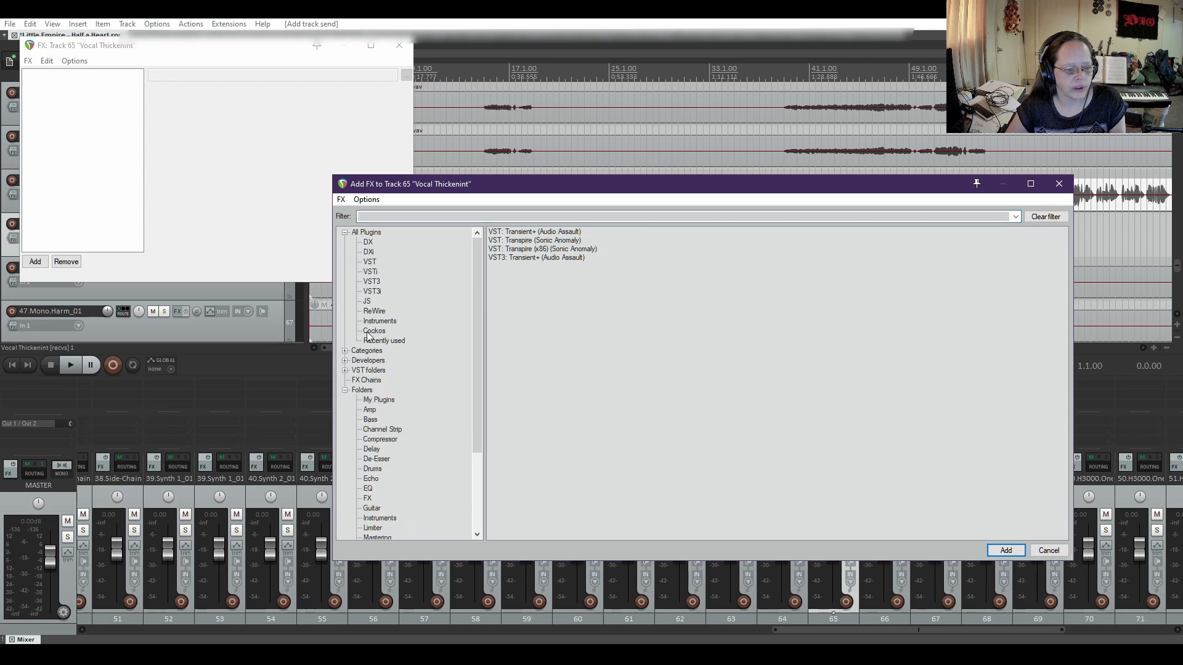
click(369, 332)
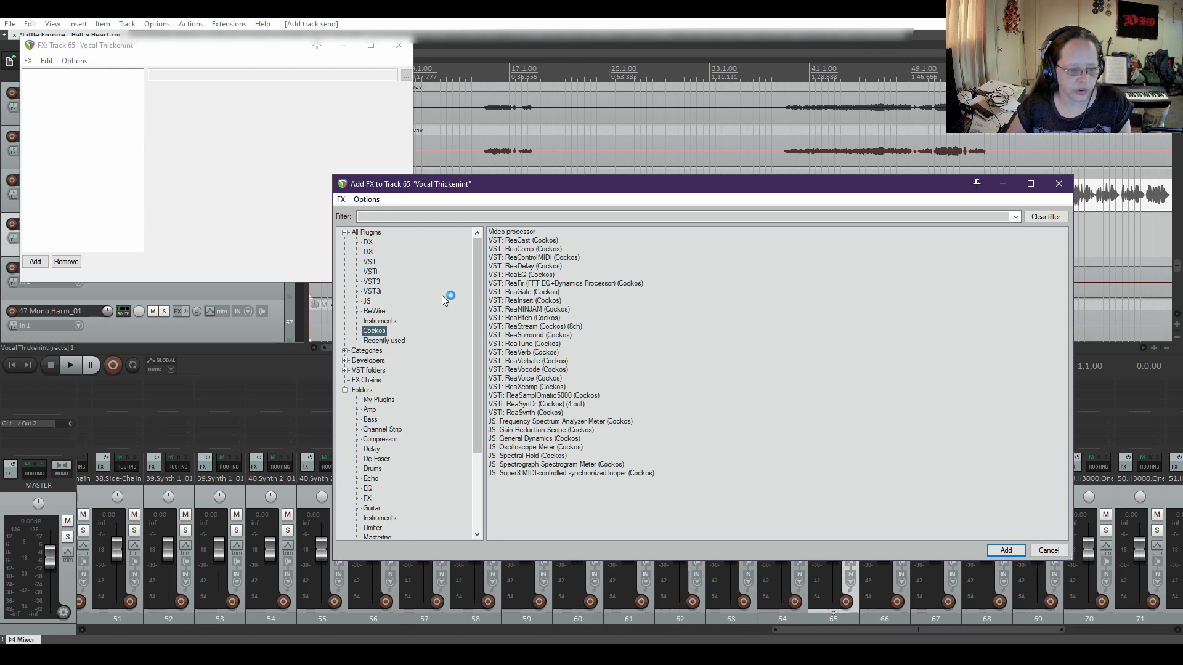
click(511, 319)
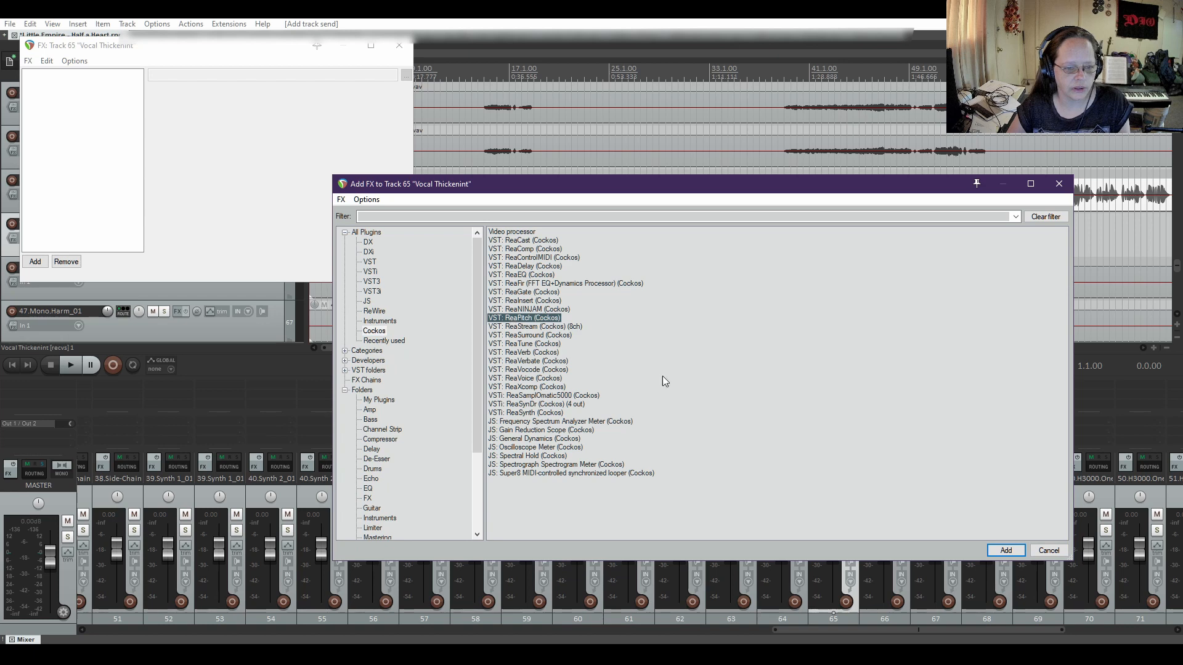
click(1005, 550)
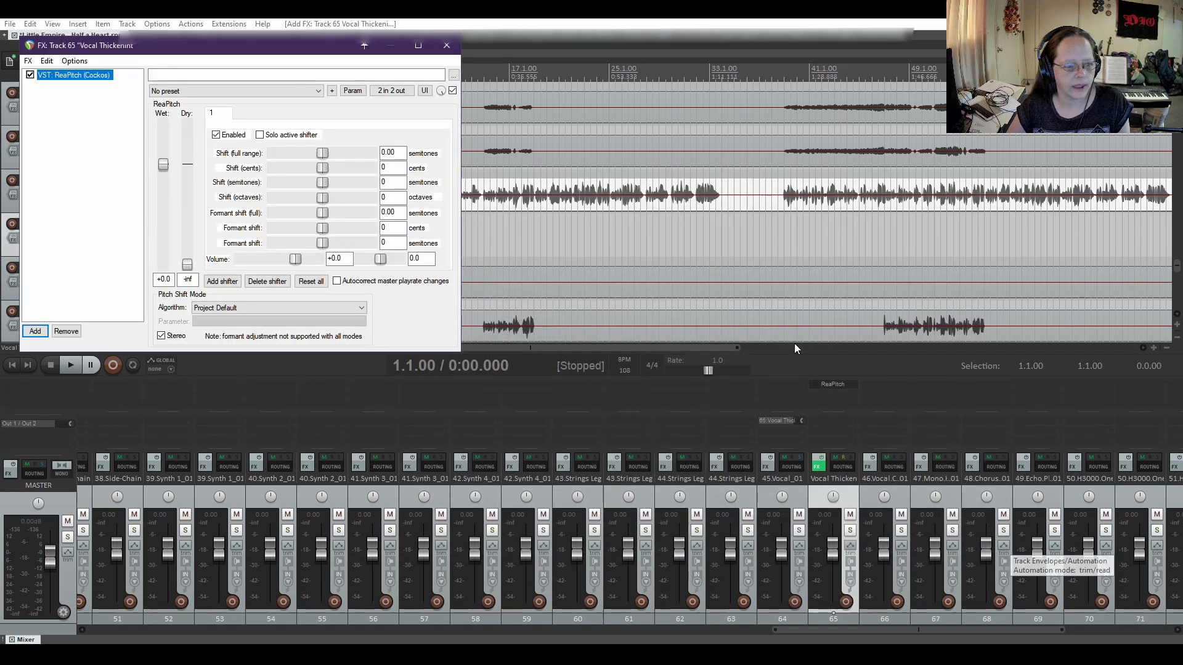
Set ReaPitch's first shifter to -3 cents and pan it fully left at -1.0
drag(228, 56, 571, 204)
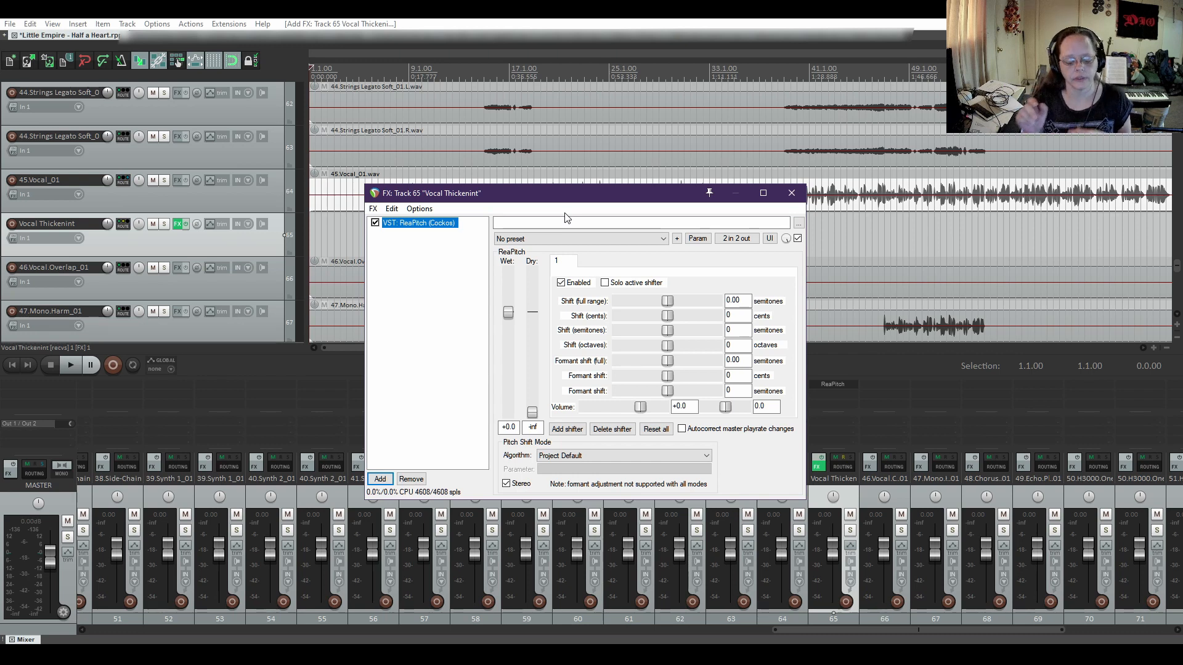
click(570, 429)
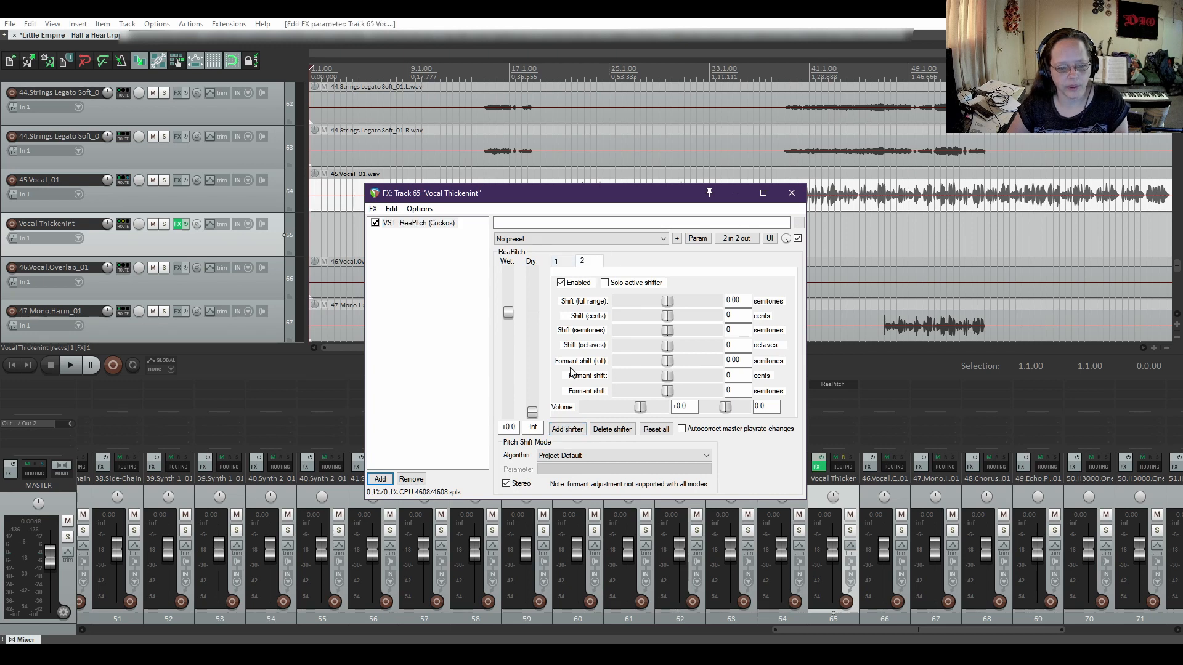
click(598, 437)
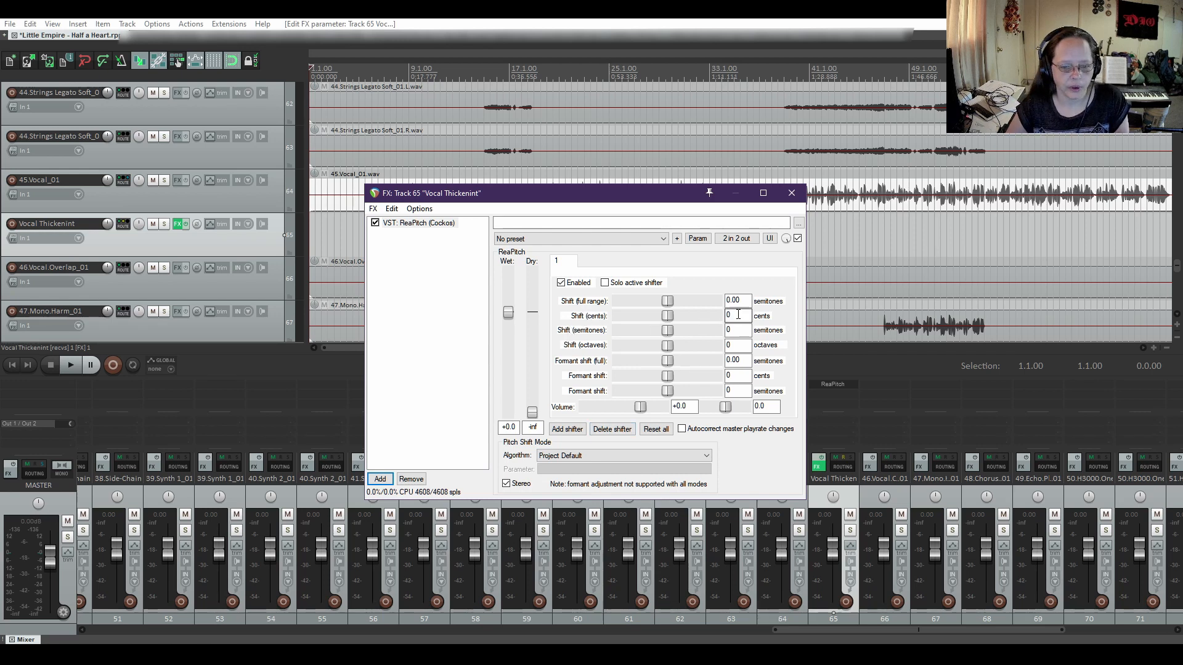
drag(739, 315, 686, 315)
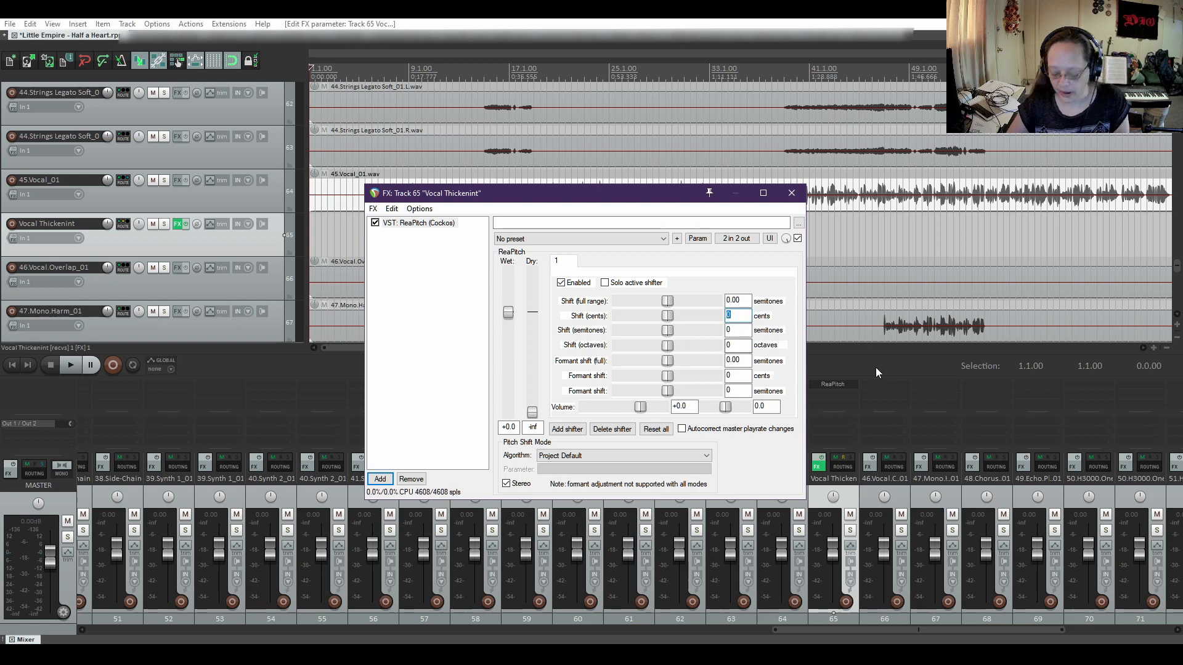
text(-3)
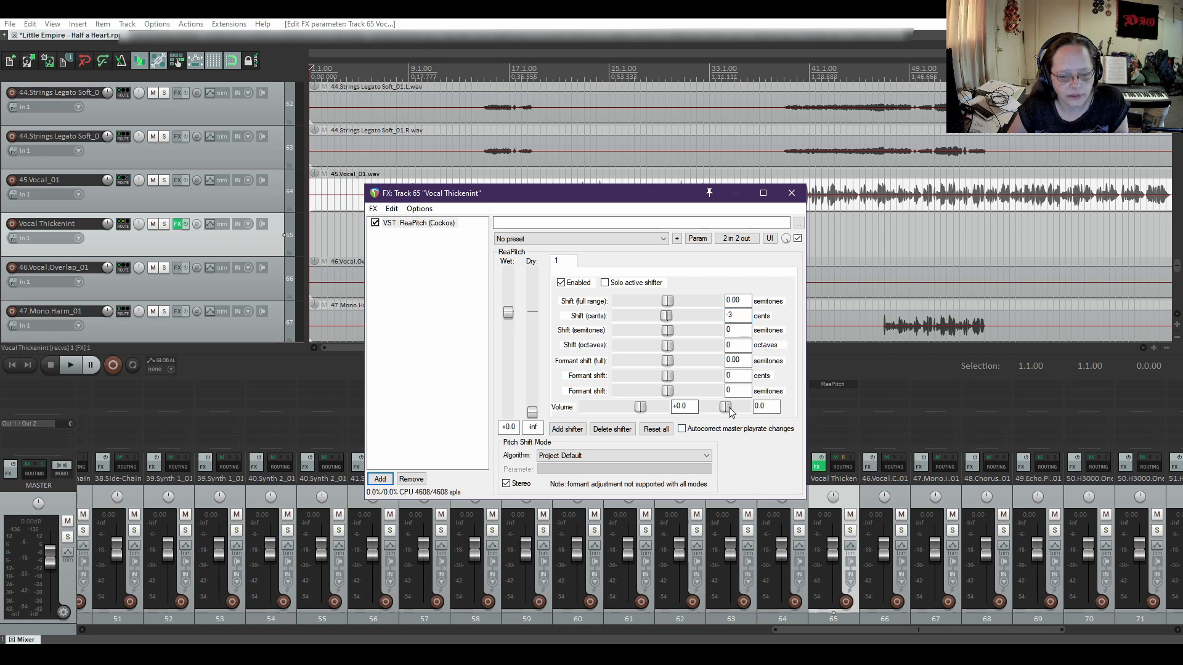
drag(726, 409, 688, 412)
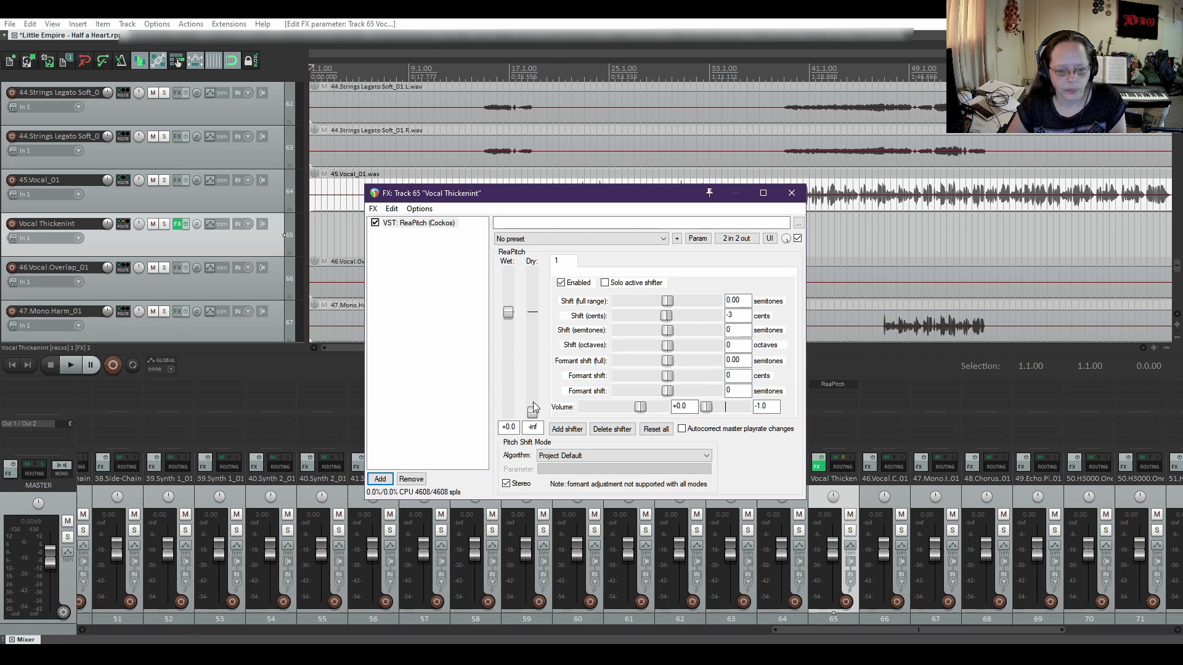
Add a second shifter in ReaPitch with a shift of 3 cents, panned fully right at 1.0
click(568, 432)
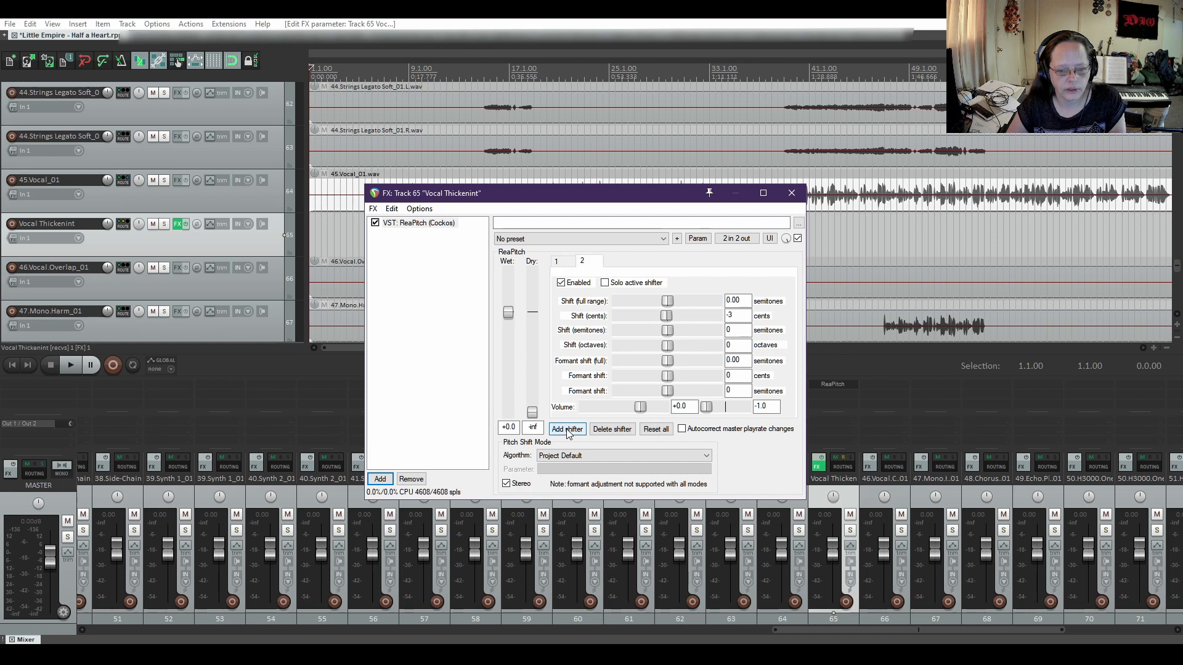
click(731, 315)
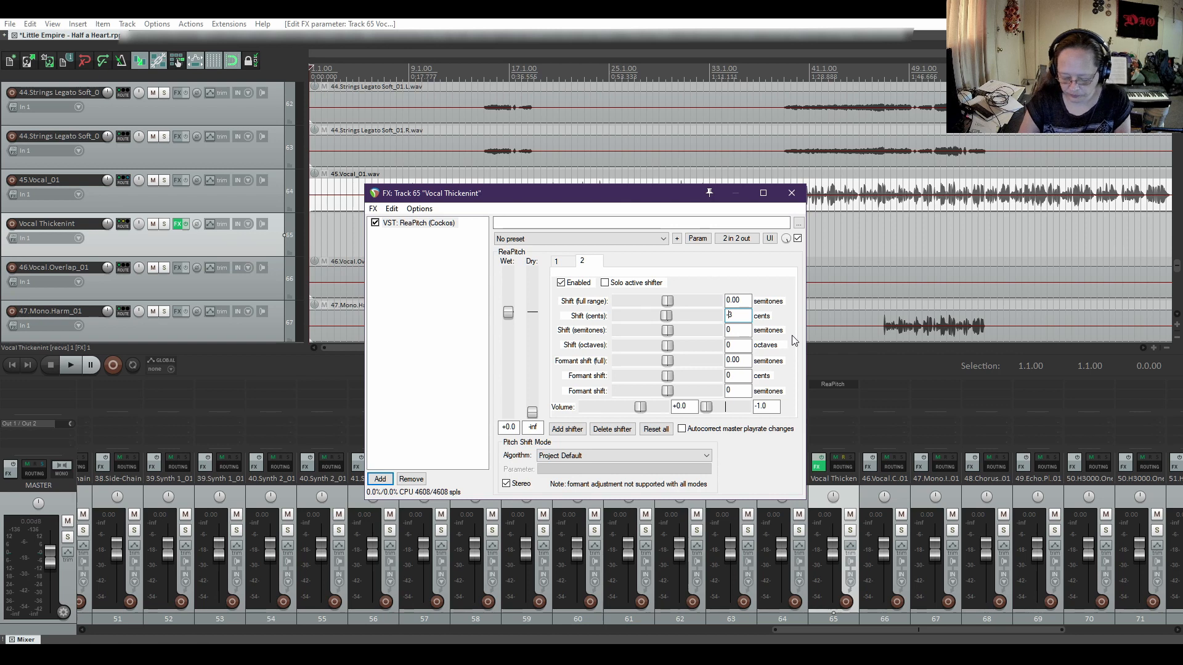
key(BackSpace)
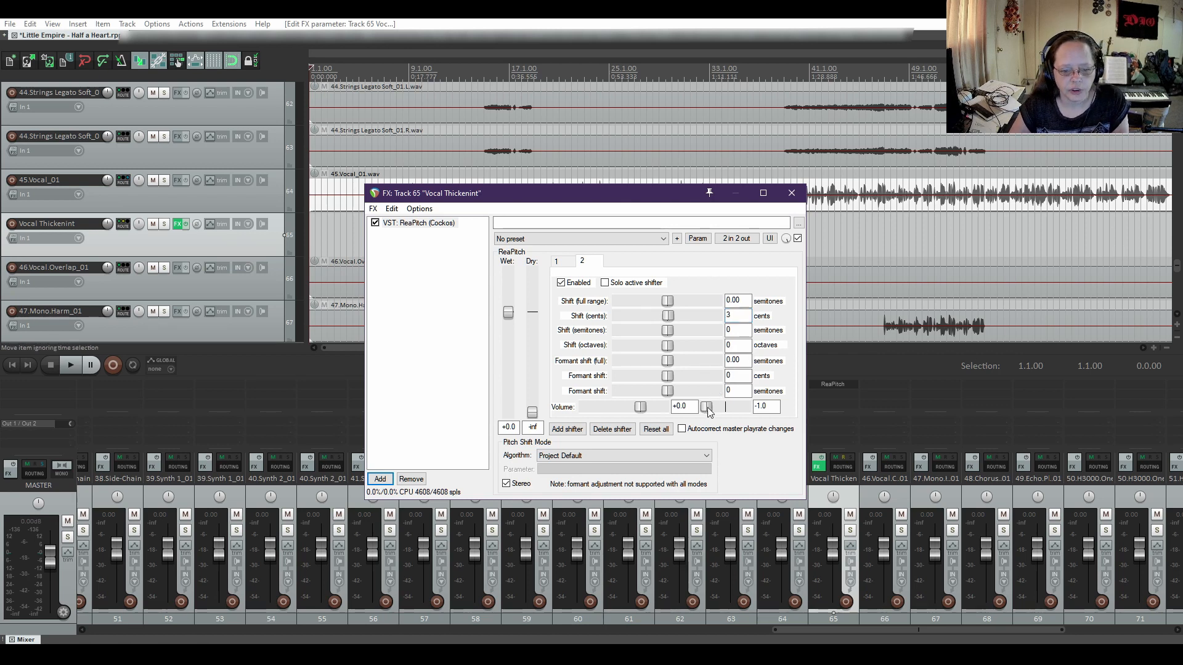
drag(706, 408, 744, 408)
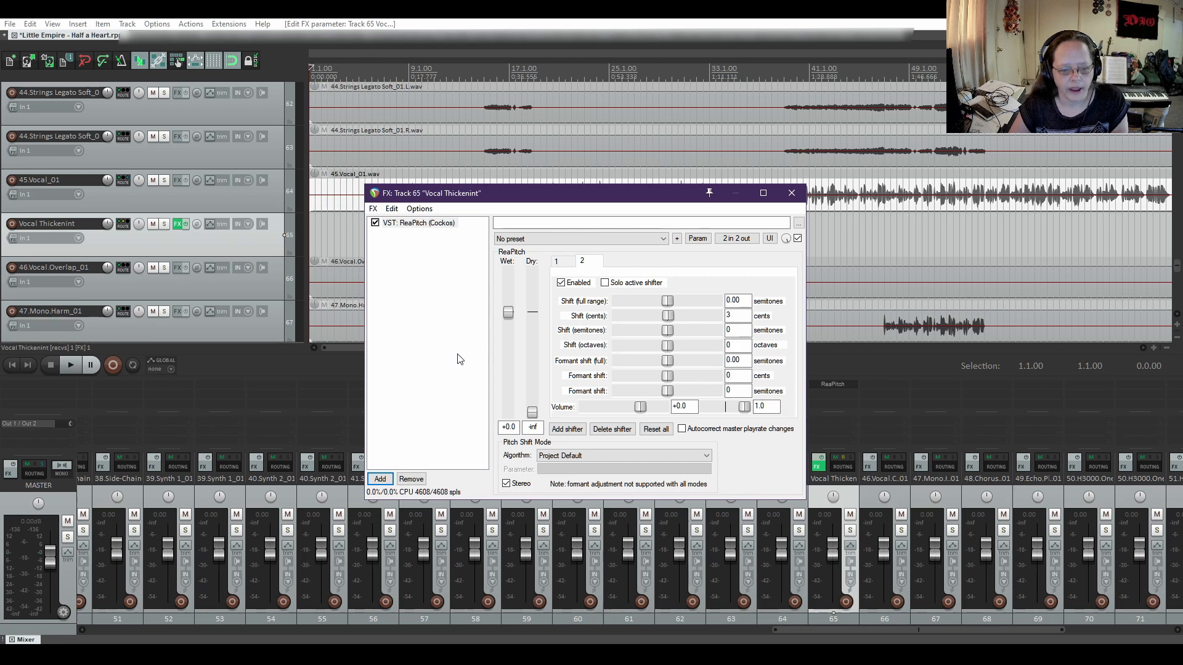
Add a third shifter in ReaPitch with a shift of 6 cents, panned fully left at -1.0
click(567, 430)
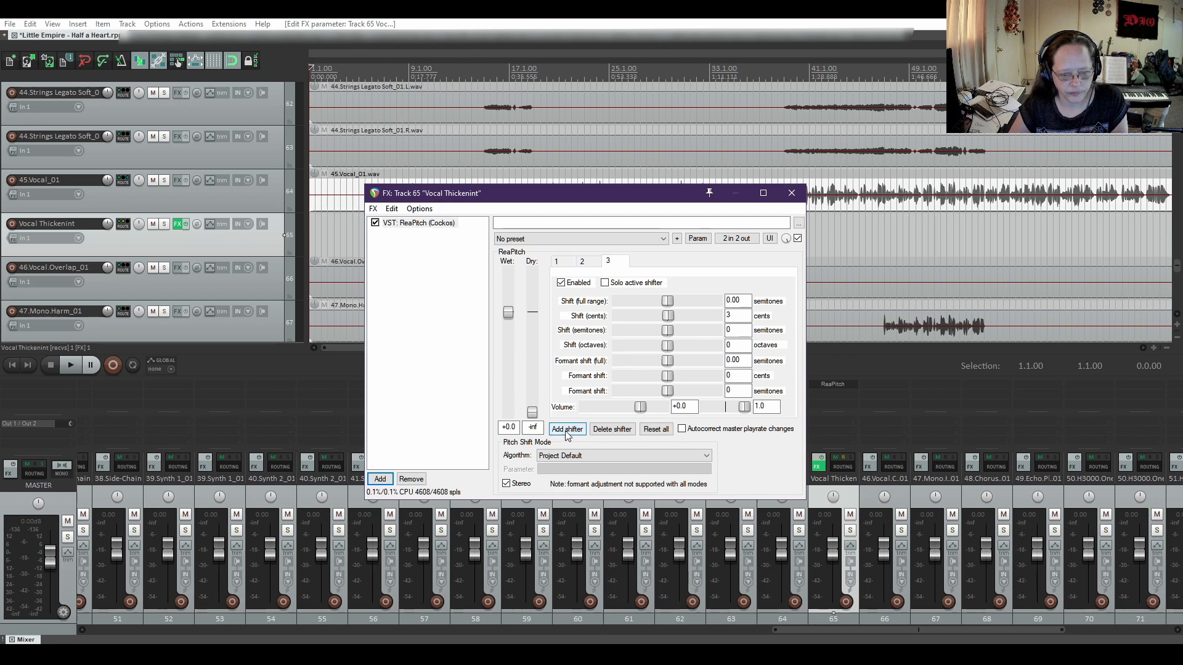
double_click(738, 315)
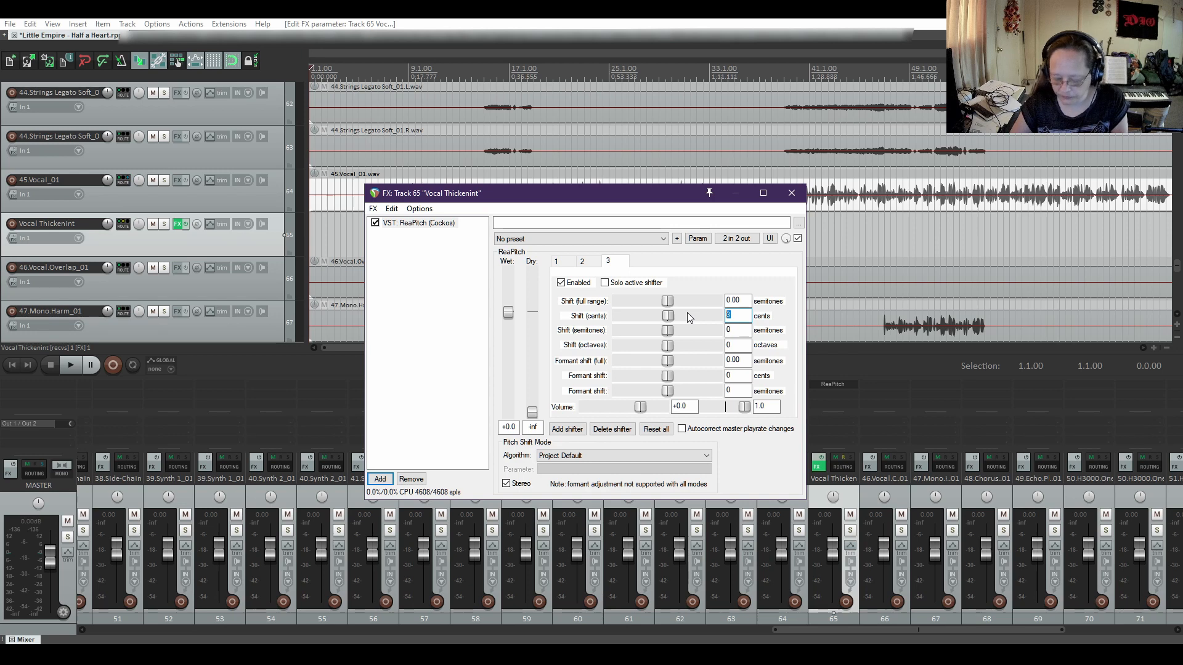
text(6)
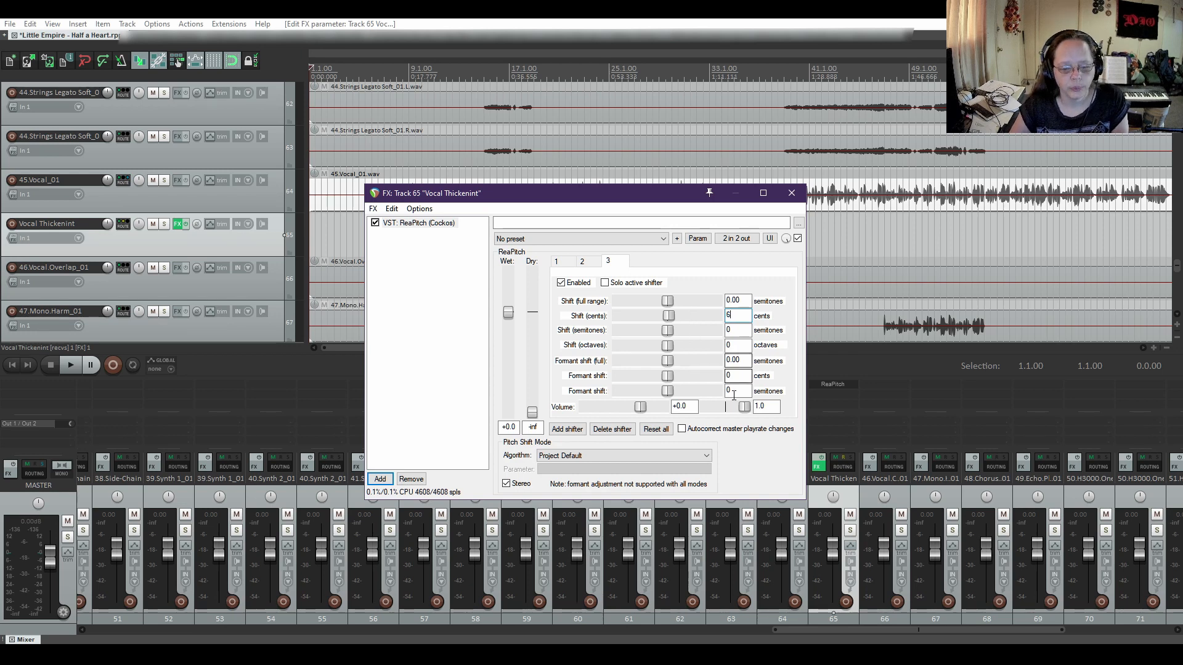
drag(744, 408, 679, 408)
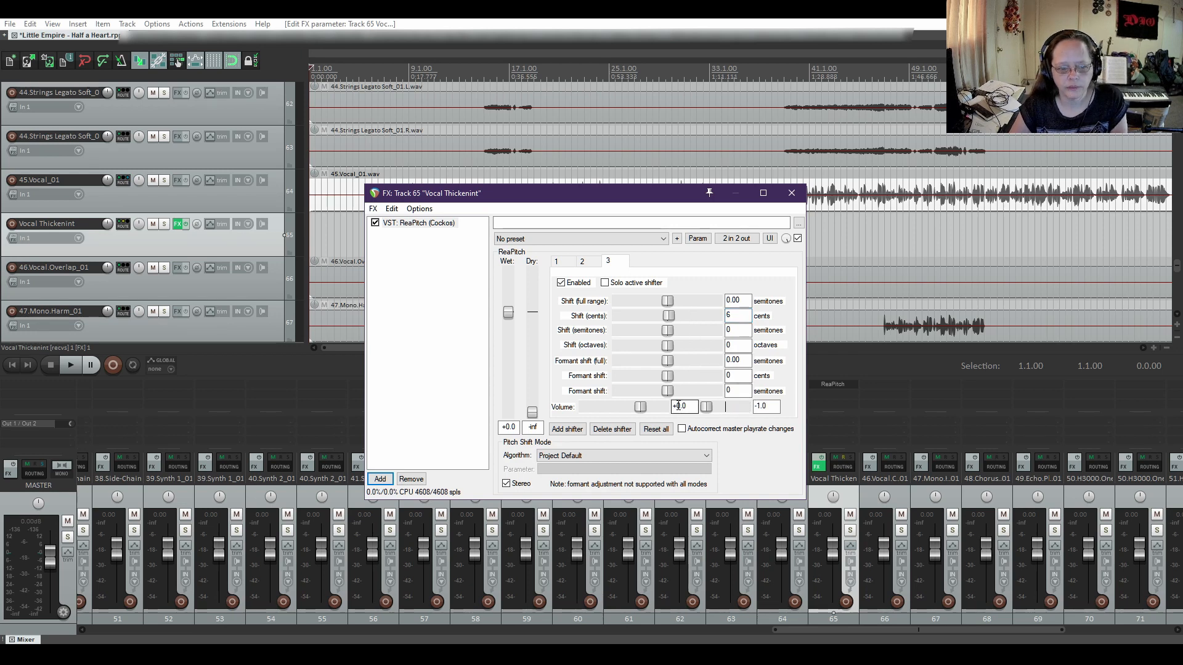
Add a fourth shifter in ReaPitch with a shift of -6 cents, panned fully right at 1.0
click(567, 429)
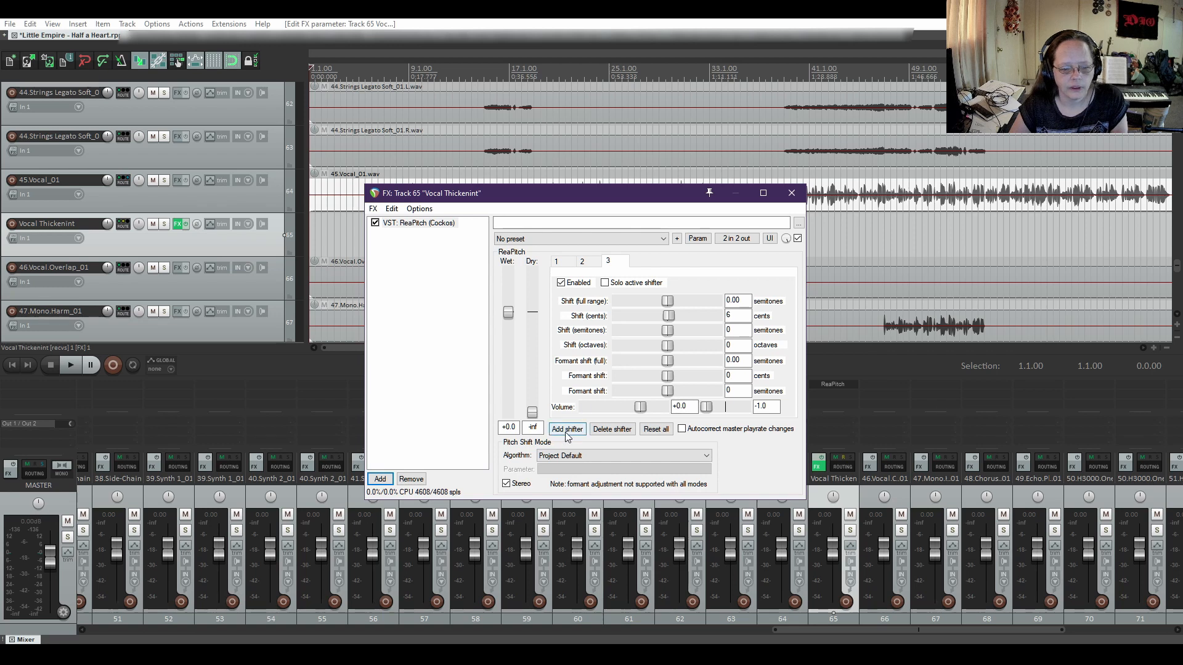
click(729, 315)
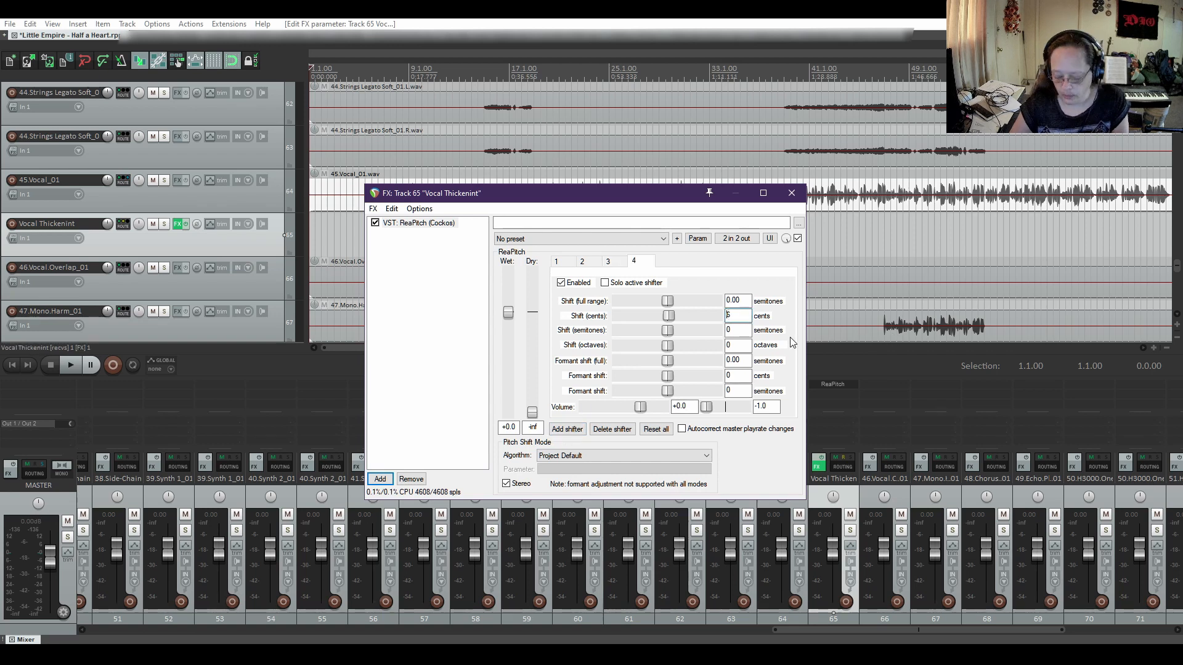
text(-)
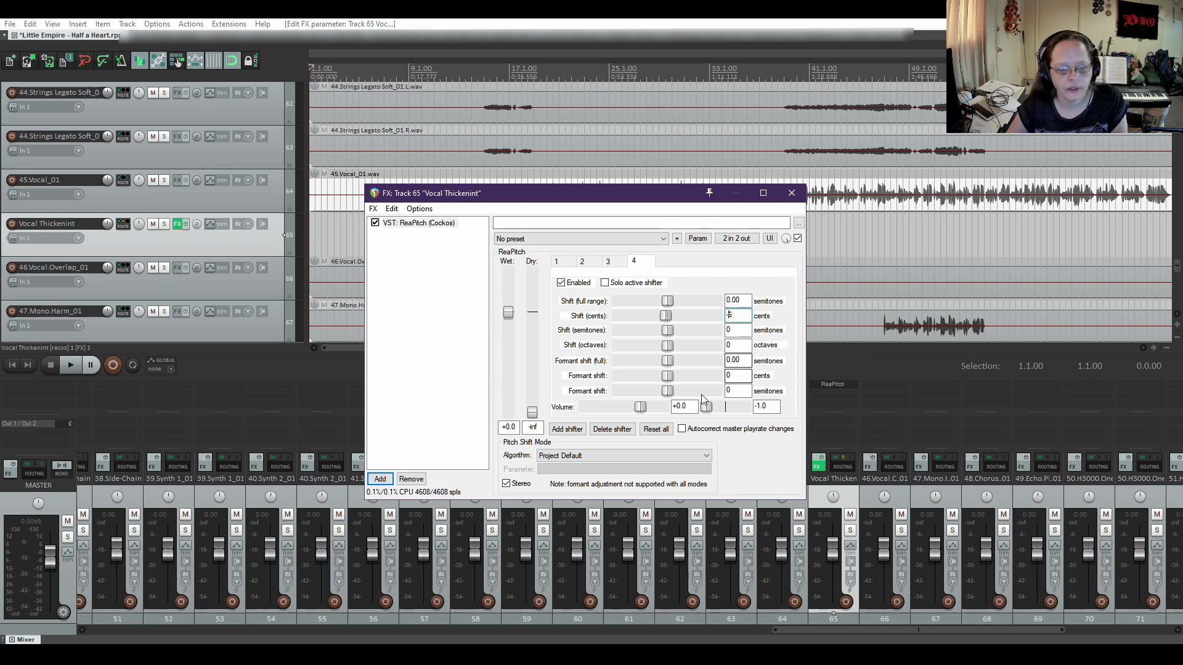
drag(706, 409, 795, 416)
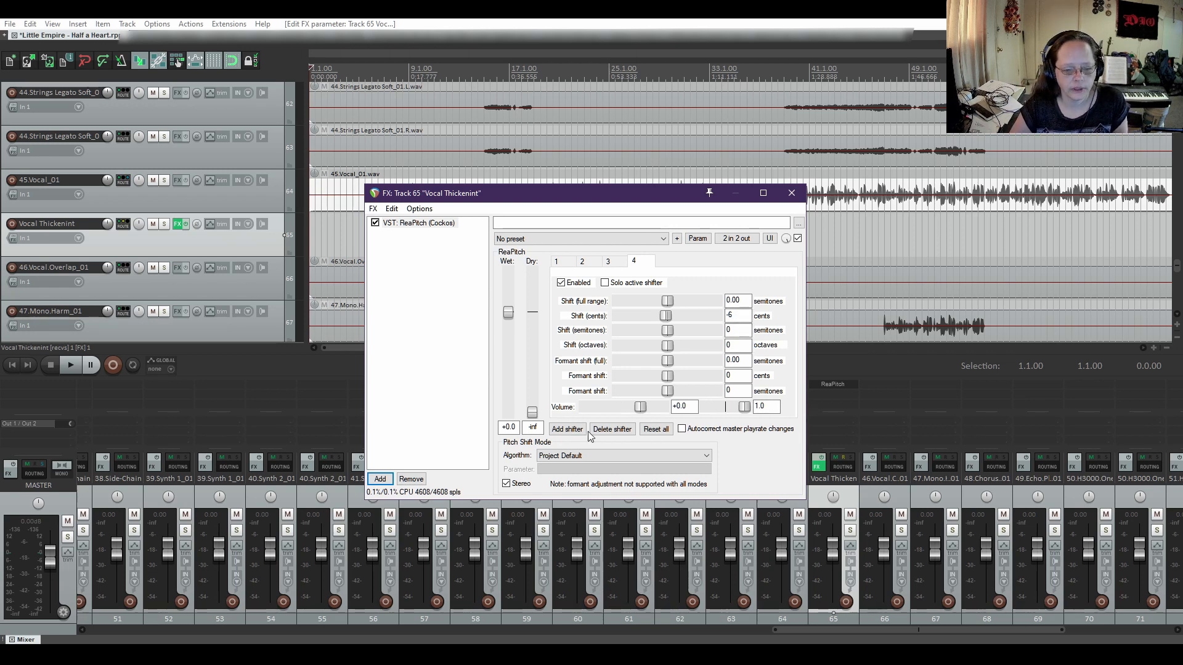
Add a fifth shifter in ReaPitch with a shift of -9 cents, panned fully left at -1.0
click(566, 429)
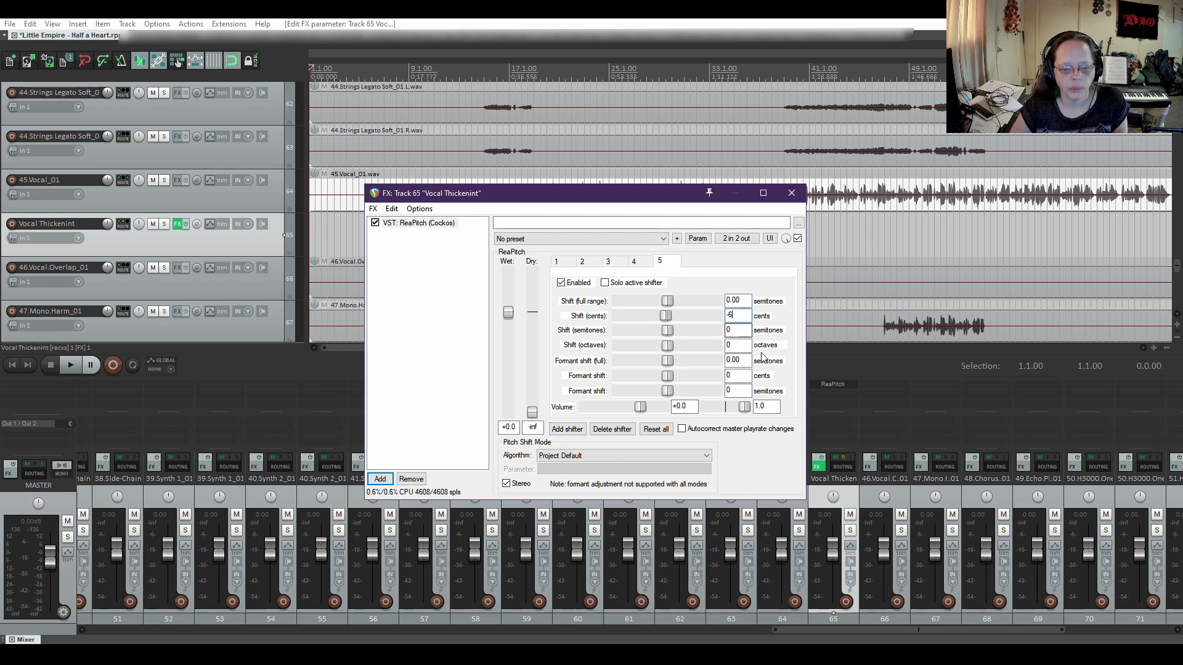
key(BackSpace)
key(BackSpace)
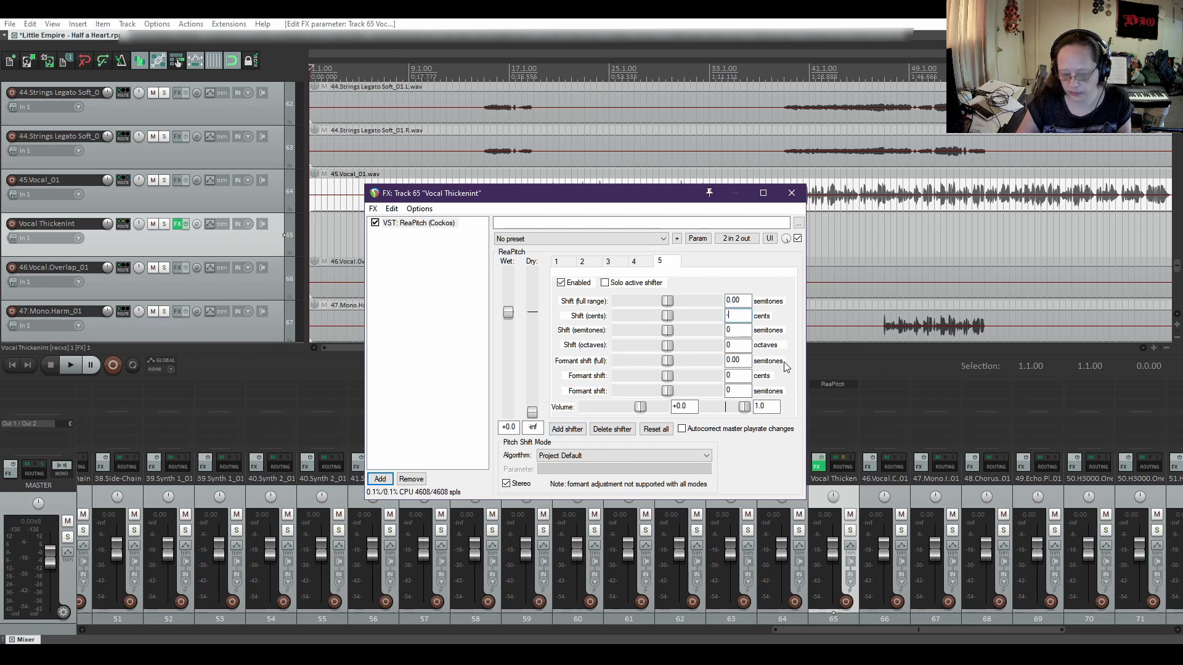
text(-9)
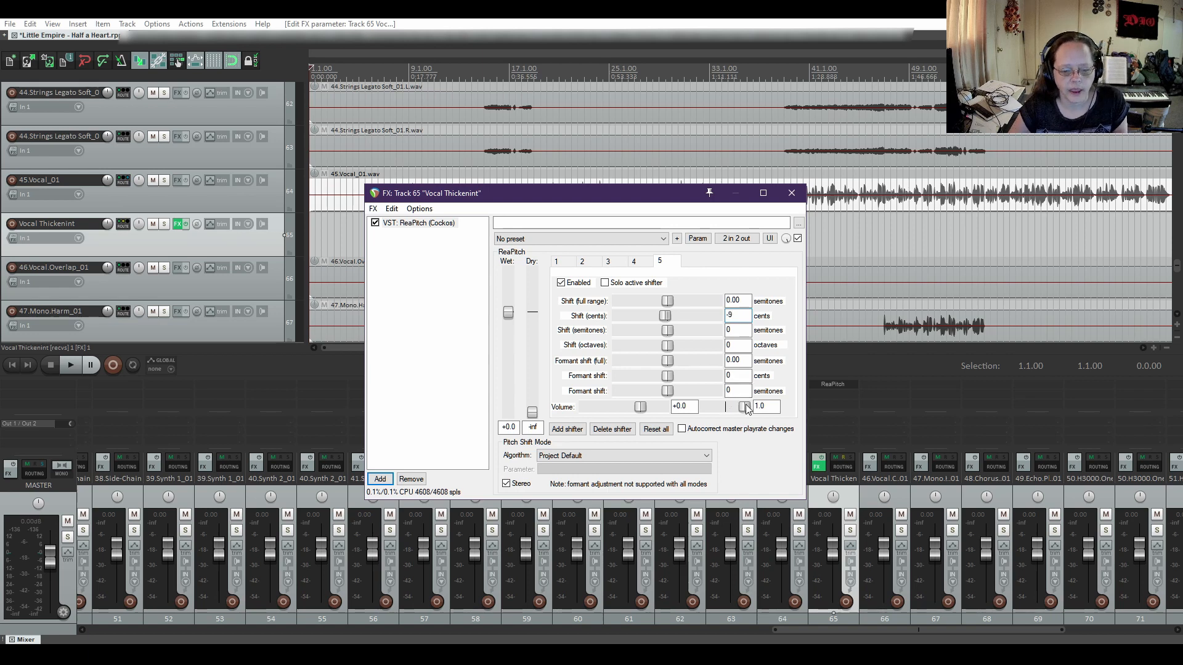
drag(744, 407, 706, 408)
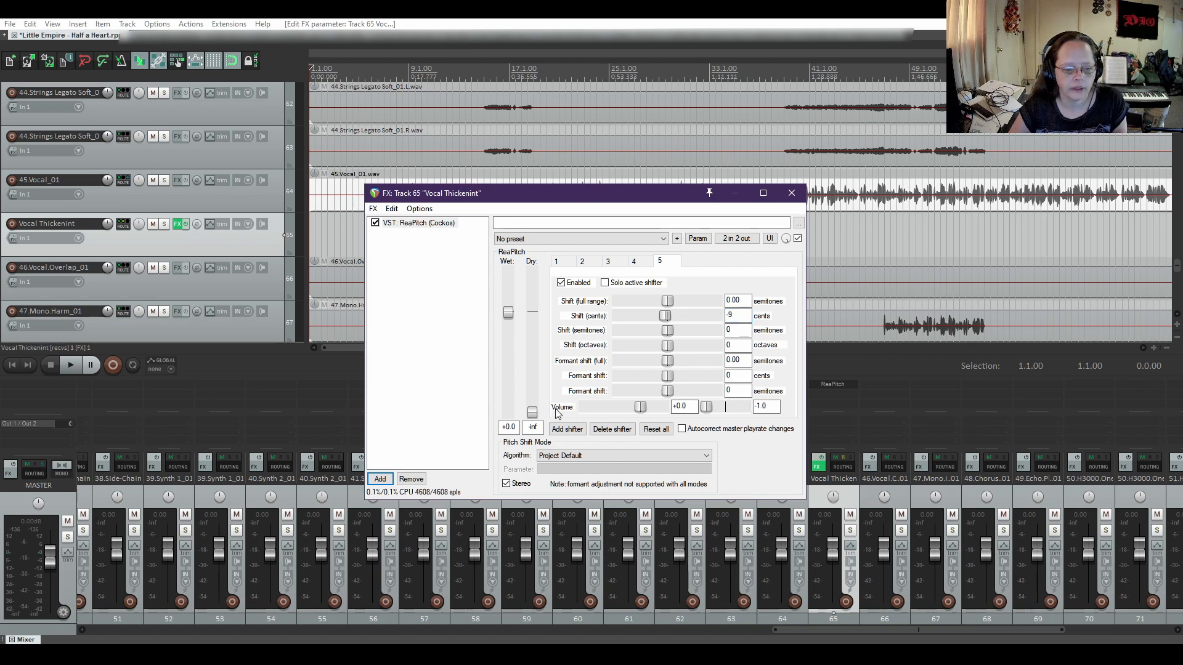
Add a sixth shifter in ReaPitch with a shift of 9 cents, panned fully right at 1.0
click(564, 430)
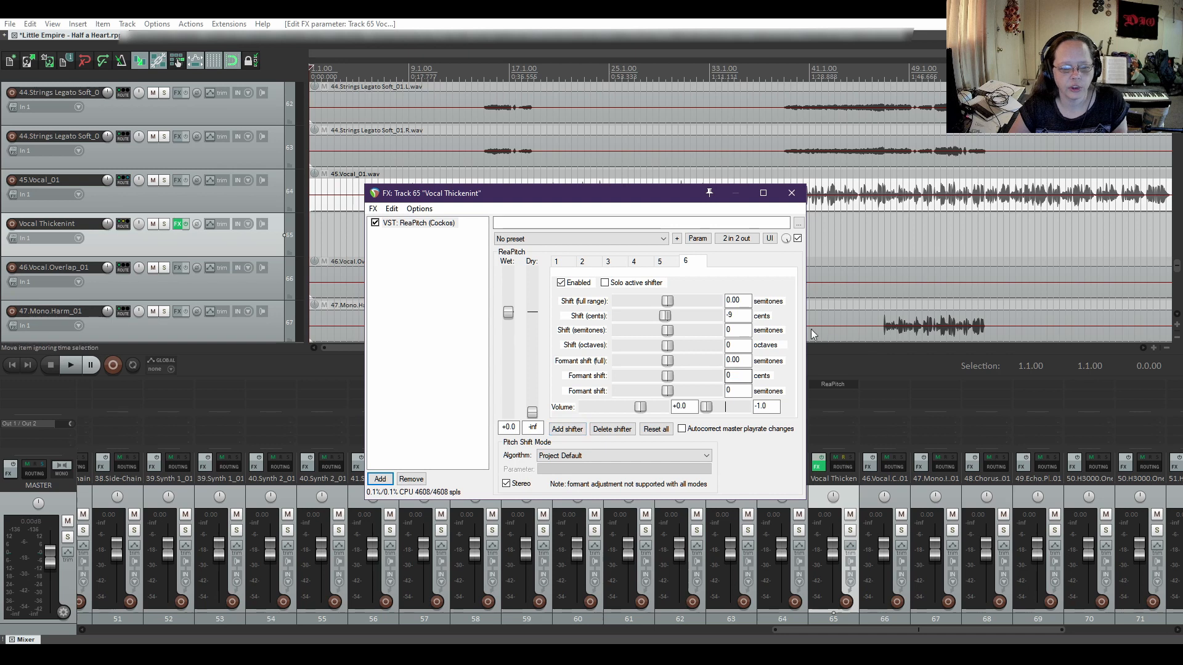
click(727, 316)
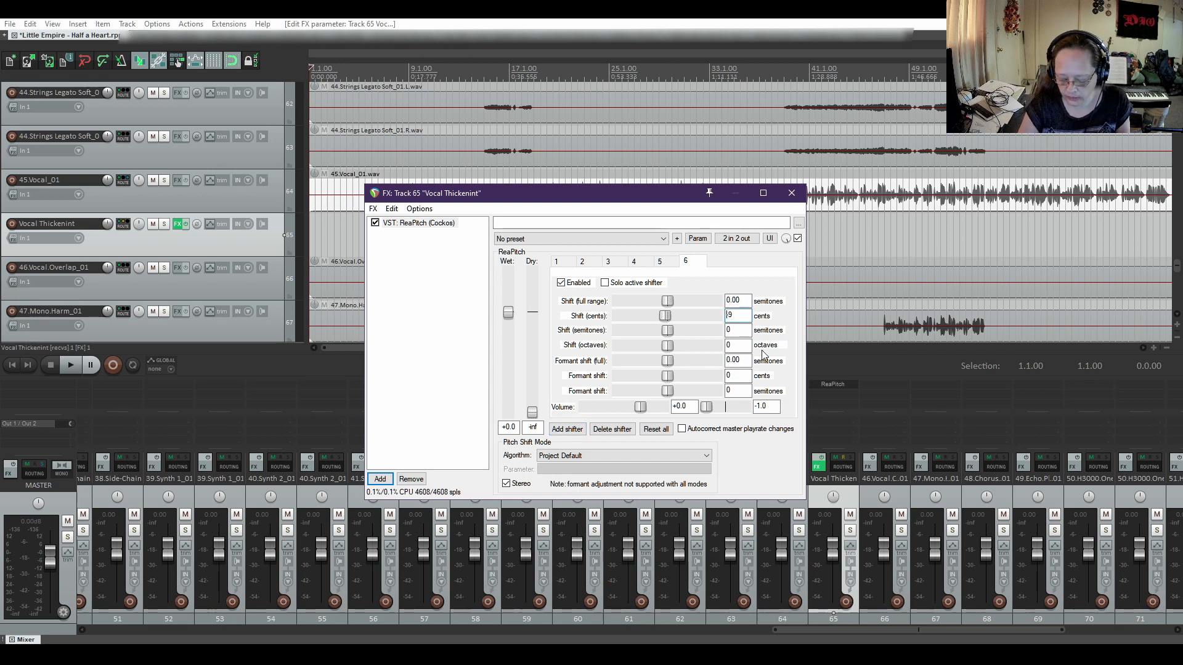
key(Delete)
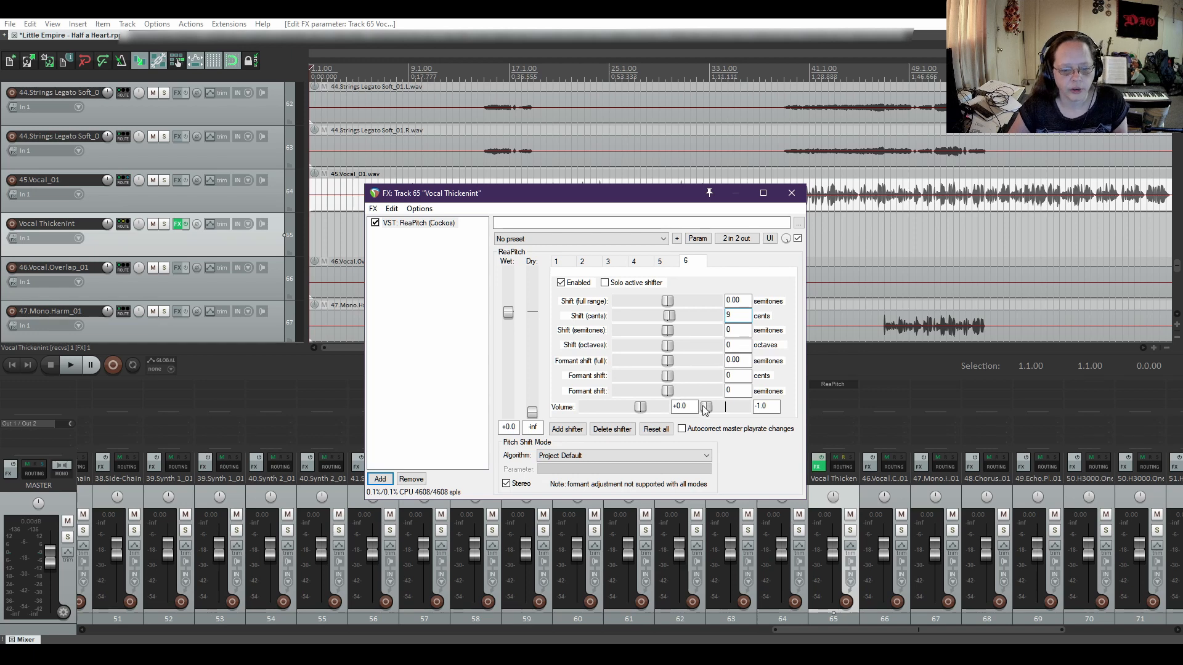
drag(706, 408, 743, 408)
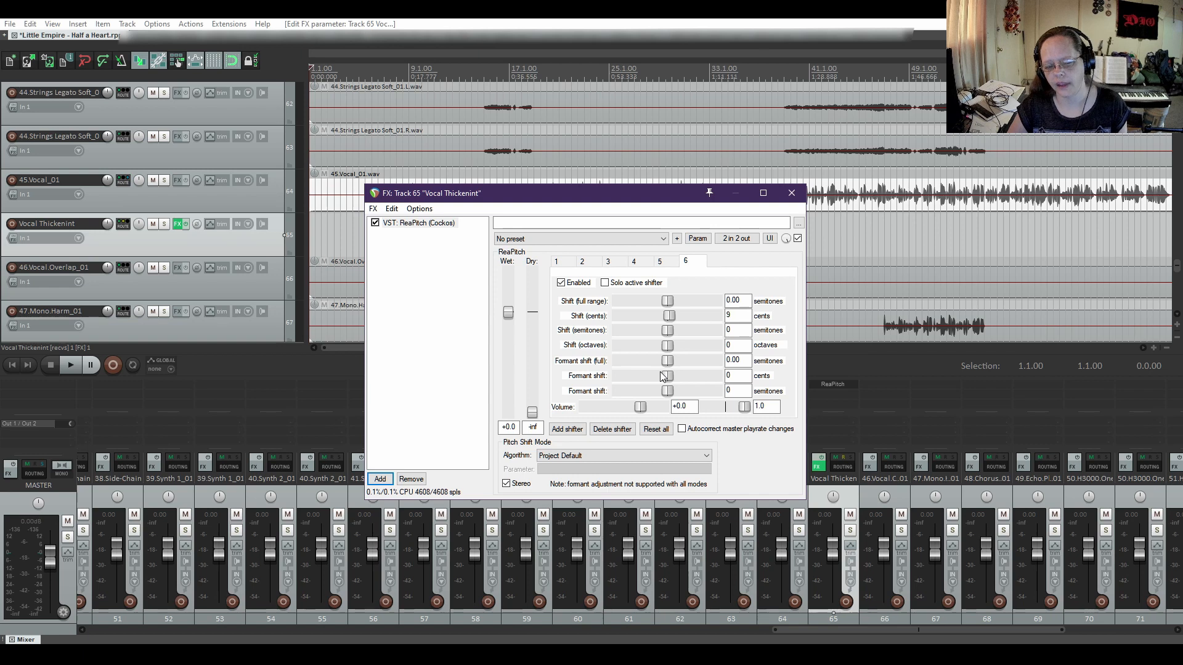
Add a seventh shifter in ReaPitch with a shift of 12 cents, panned fully left at -1.0
click(565, 429)
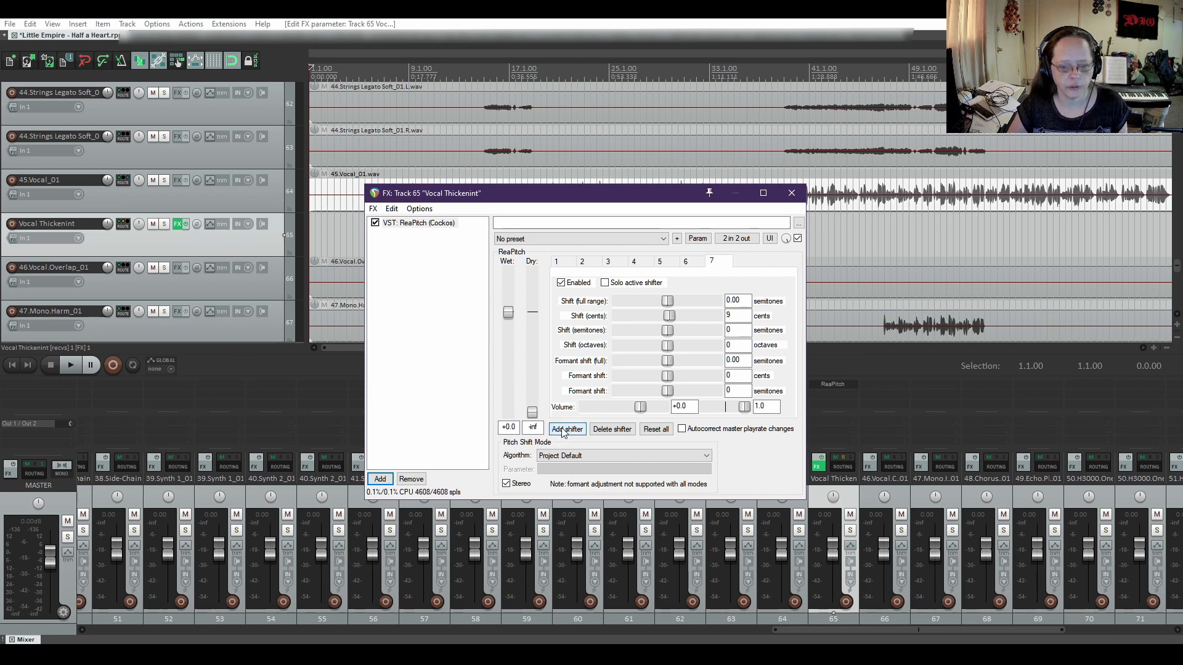
double_click(730, 316)
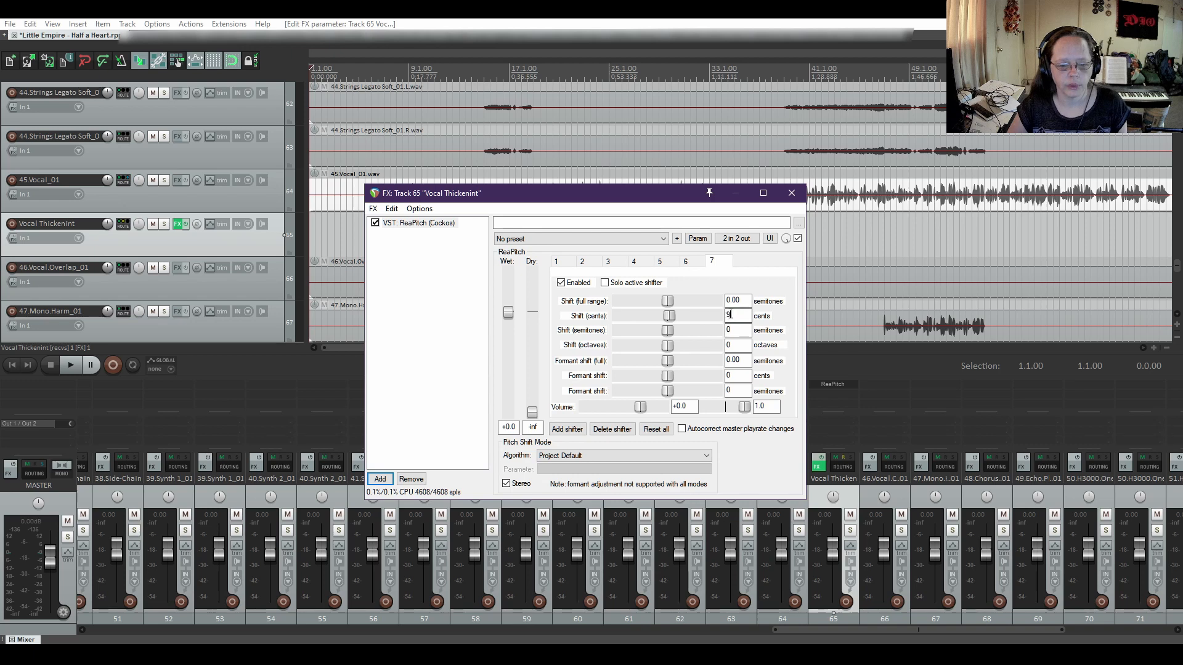
text(9)
key(BackSpace)
text(12)
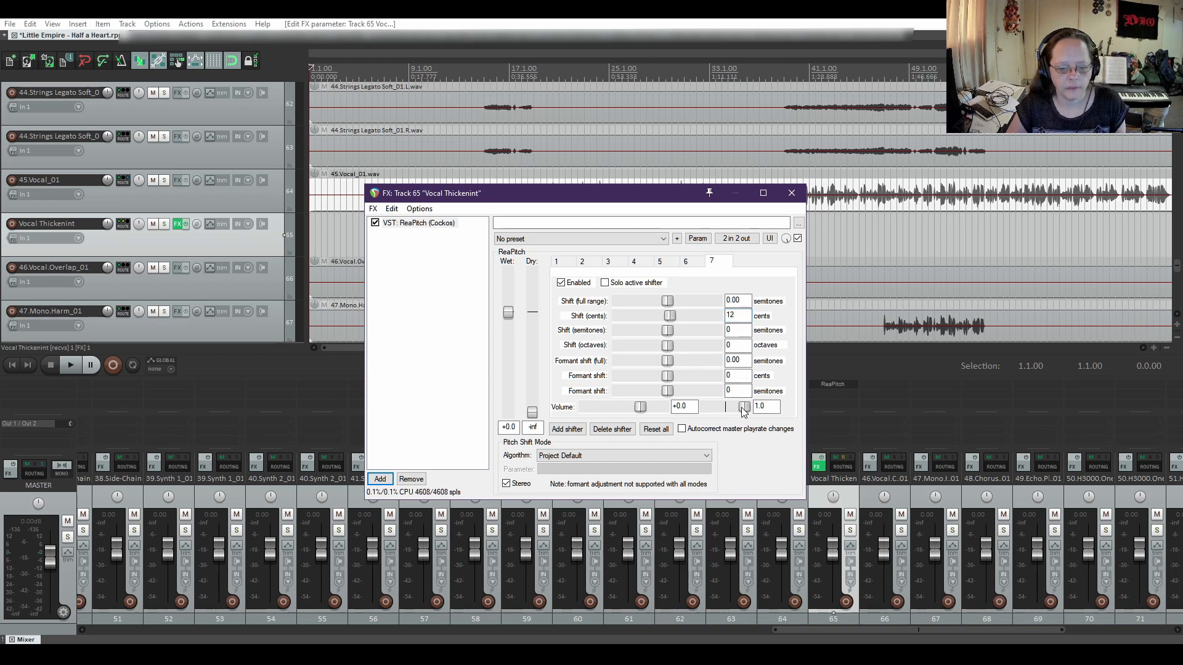
drag(744, 411, 681, 411)
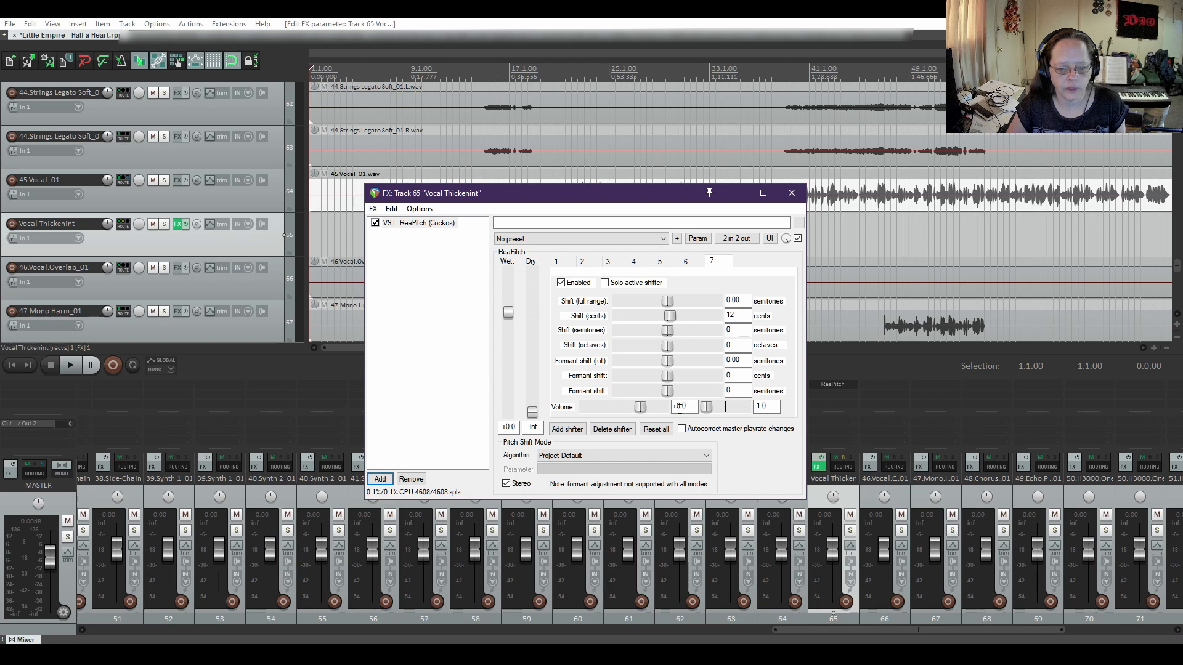
Add an eighth shifter in ReaPitch with a shift of -12 cents, panned fully right at 1.0
click(567, 429)
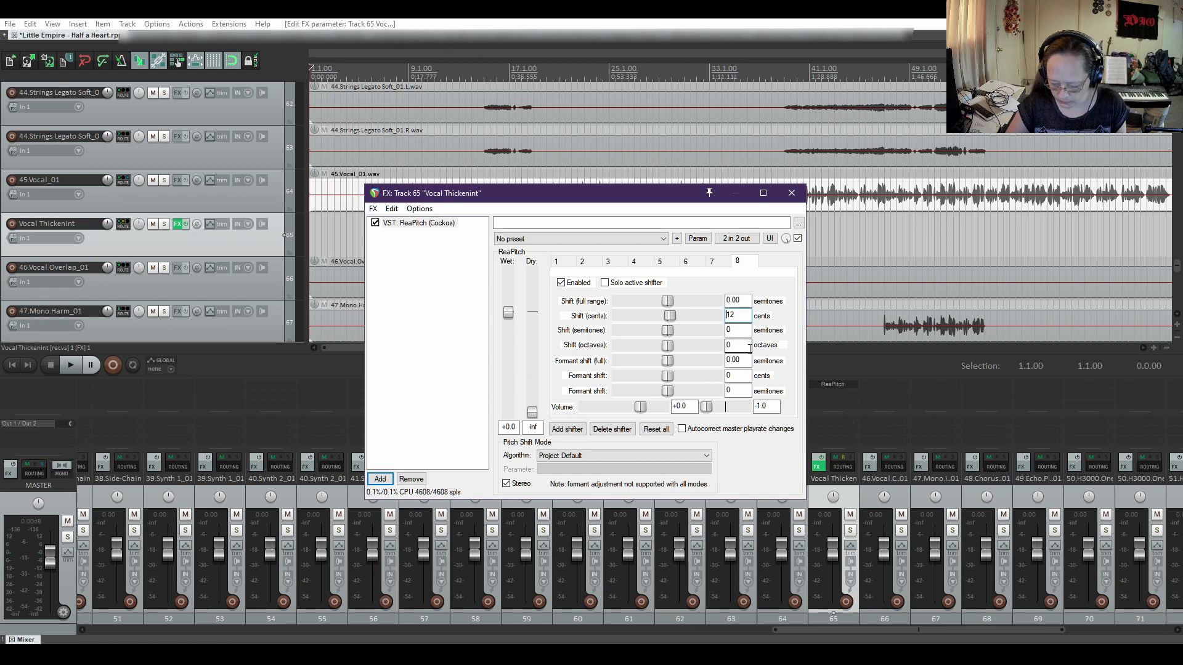
text(-)
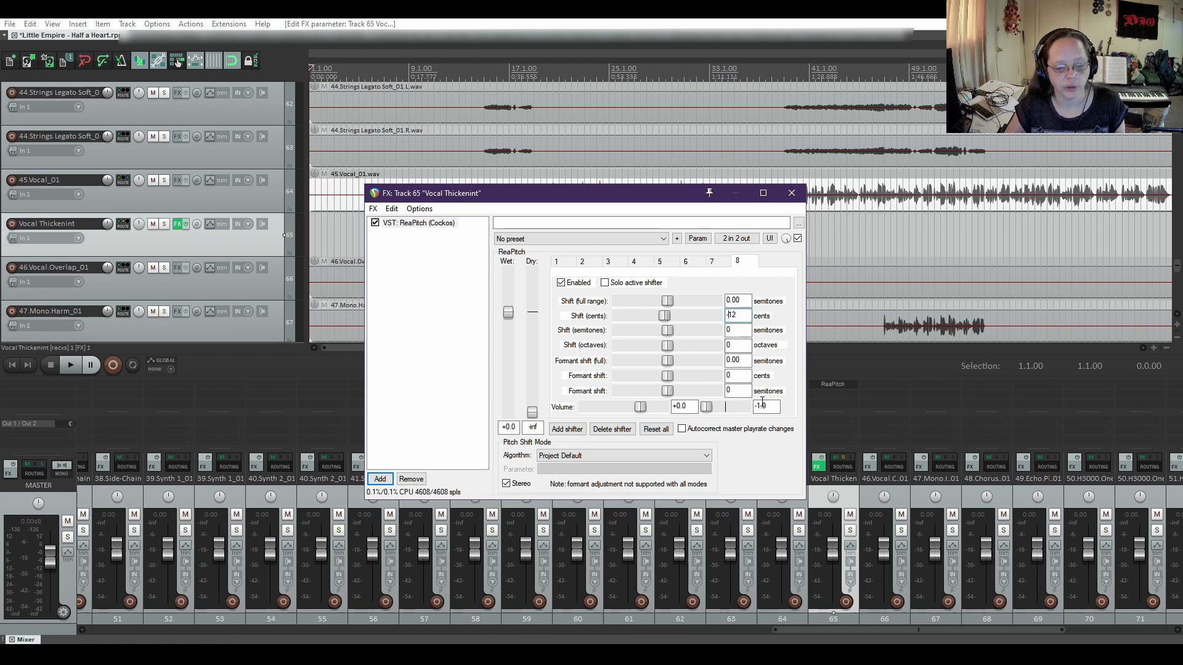
drag(708, 408, 768, 409)
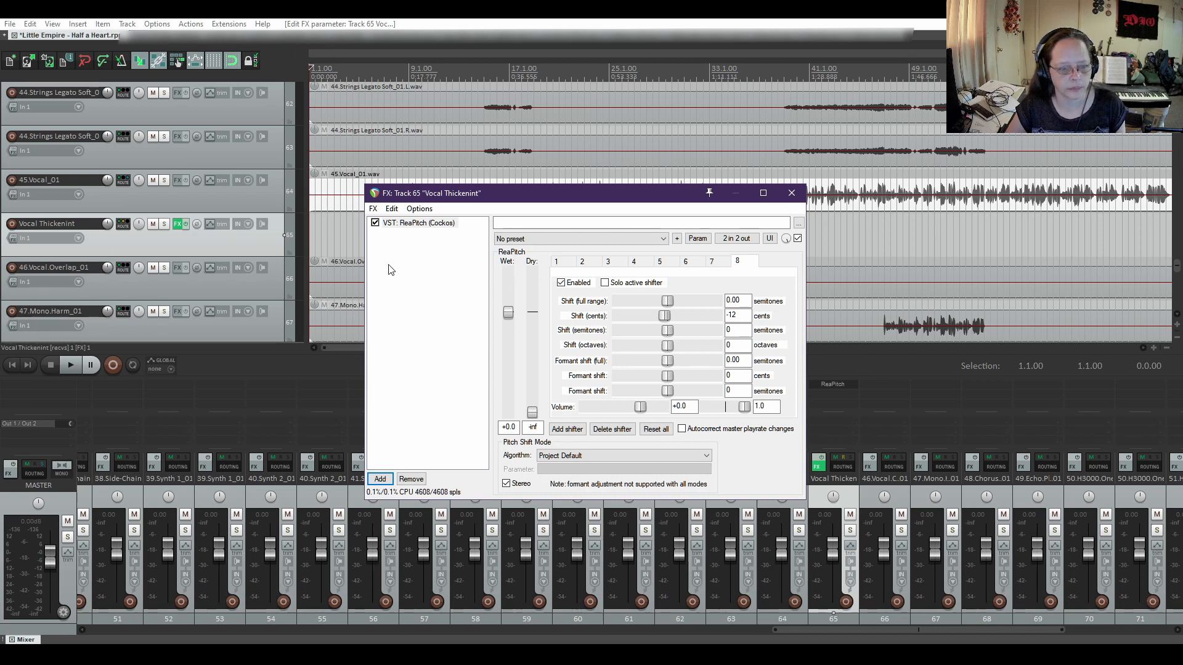
click(373, 209)
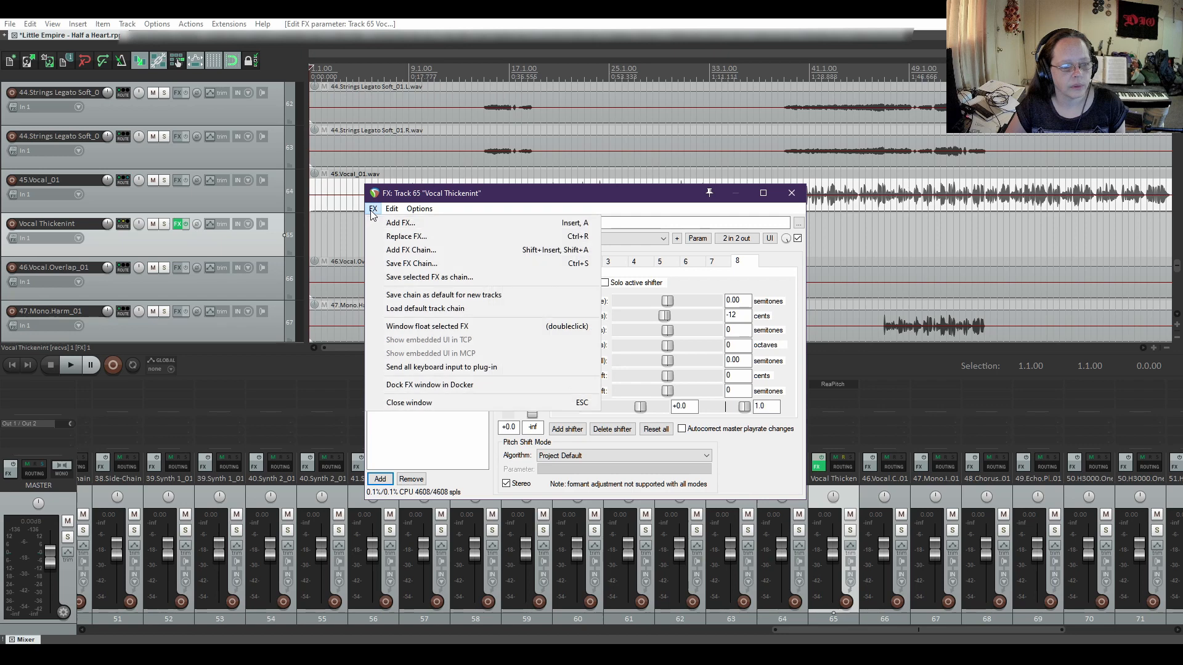
click(404, 265)
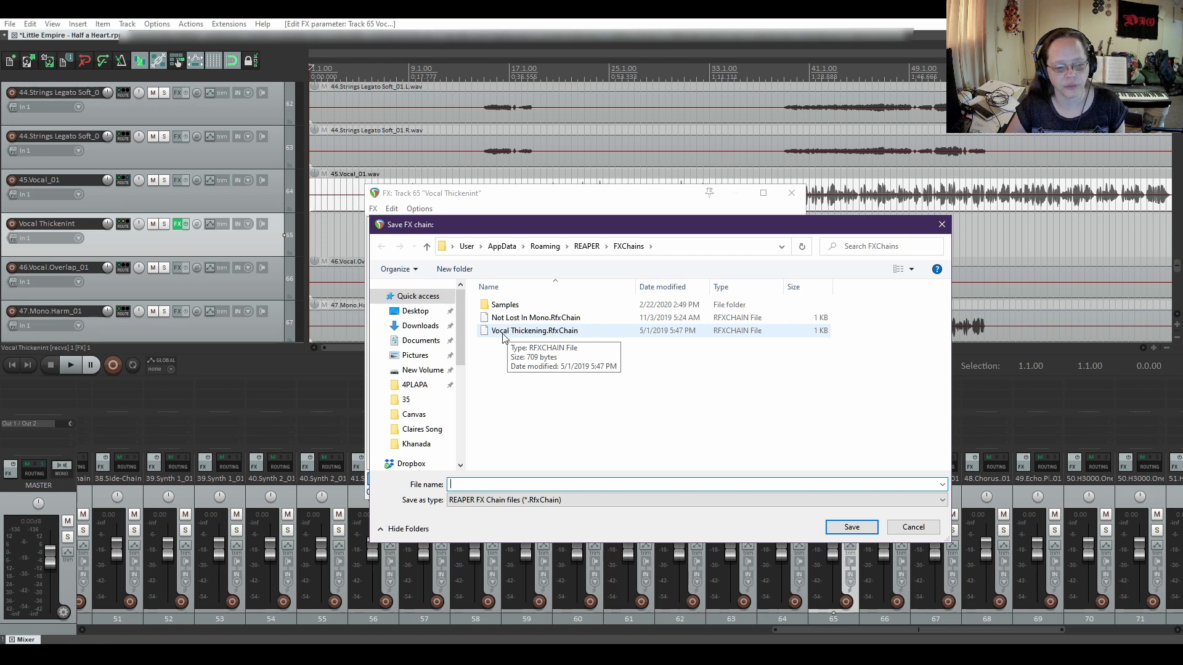
click(934, 527)
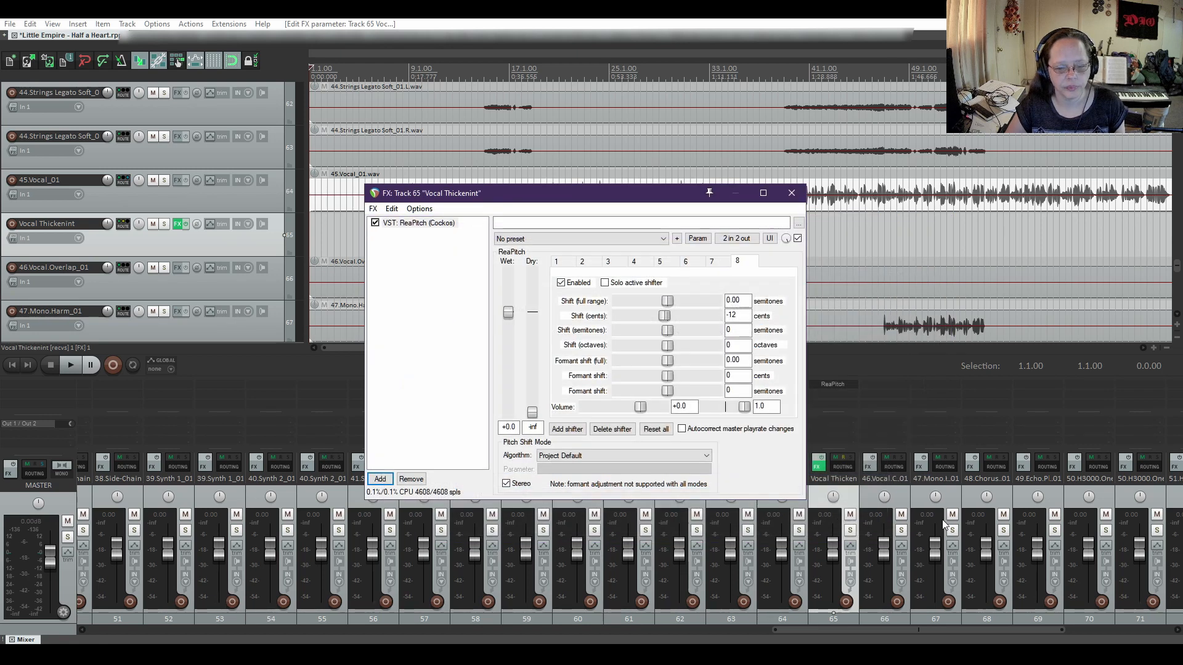
Close the effects window and audition the soloed Vocal_01 and Vocal Thickening tracks from 6.3.00, just before the first vocal phrase
click(464, 308)
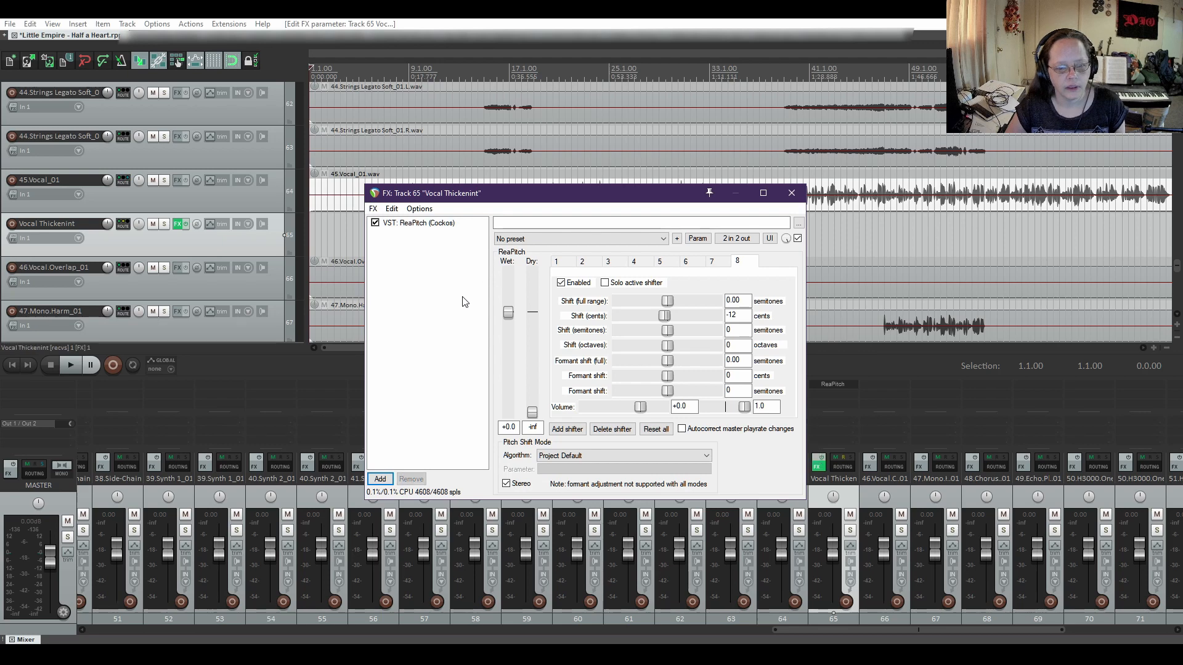
click(791, 195)
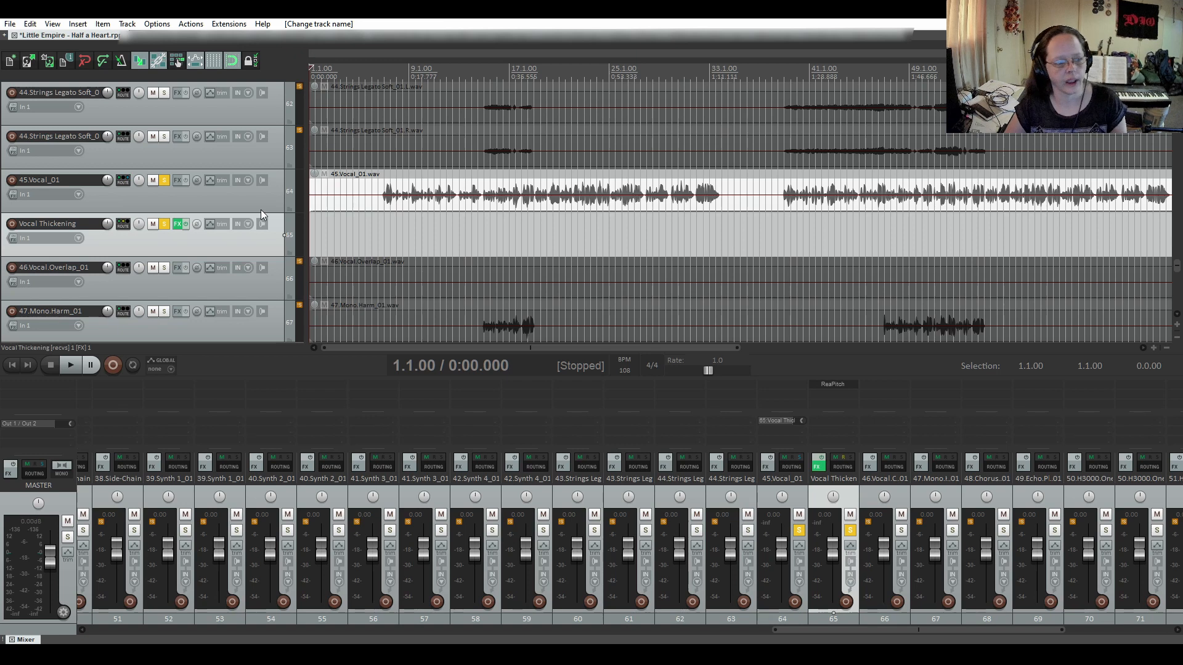
click(380, 211)
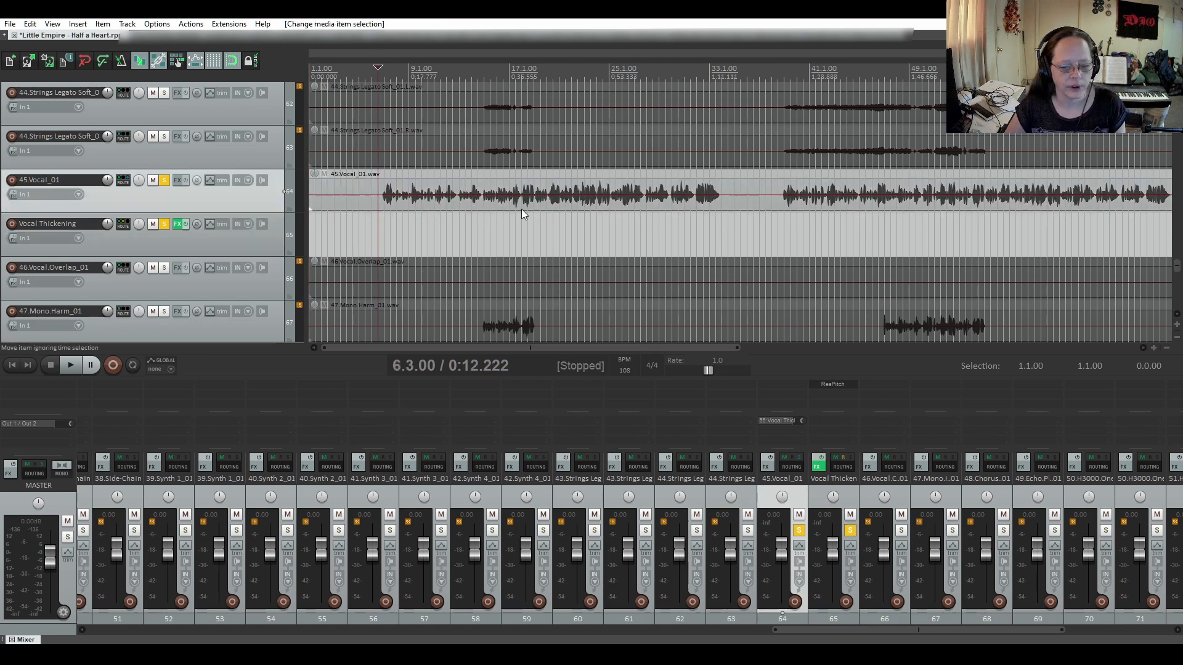
click(72, 366)
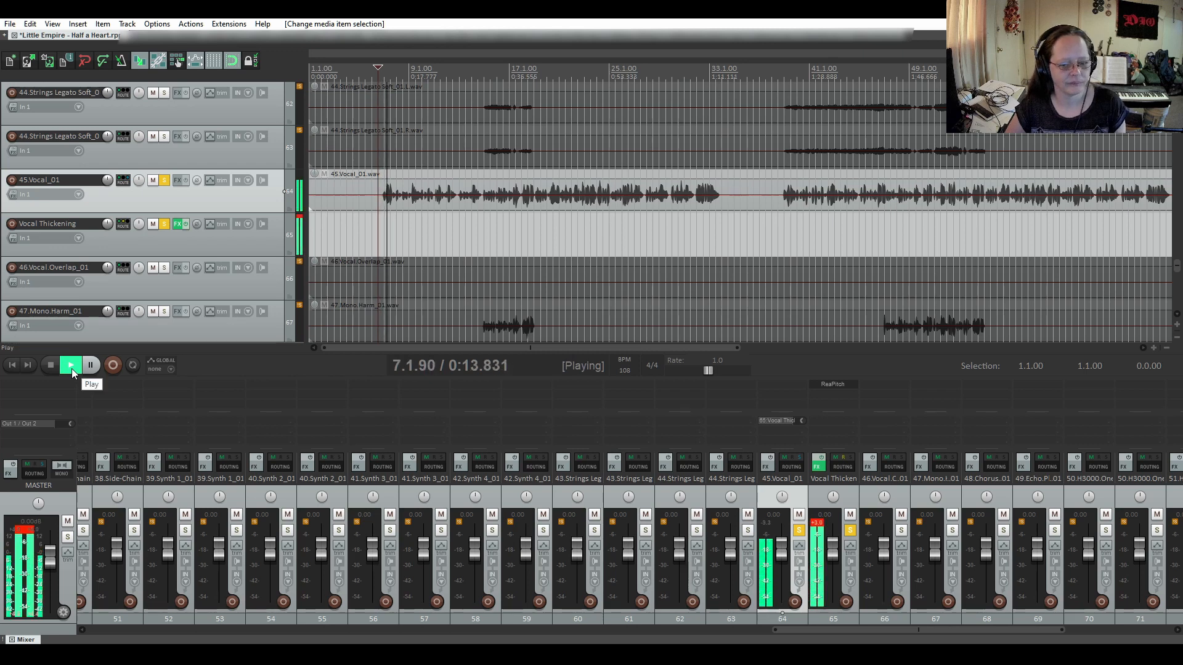
click(49, 366)
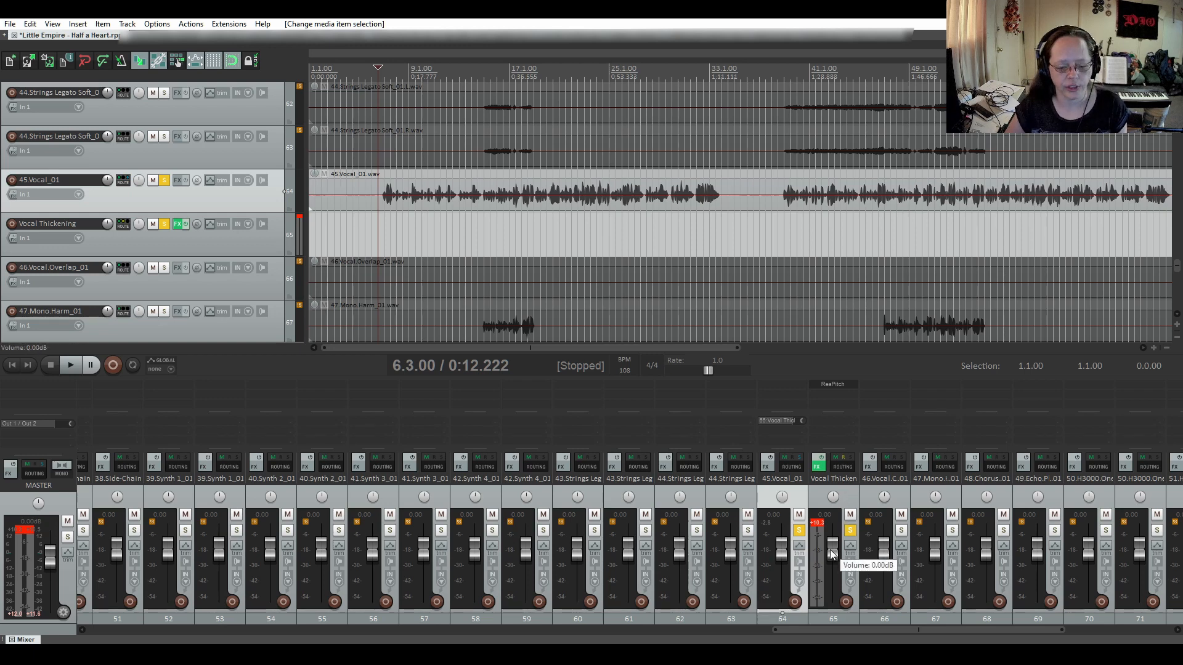
Pull the Vocal Thickening track's volume all the way down, and raise it to about -27.3 dB during playback
drag(830, 549, 830, 638)
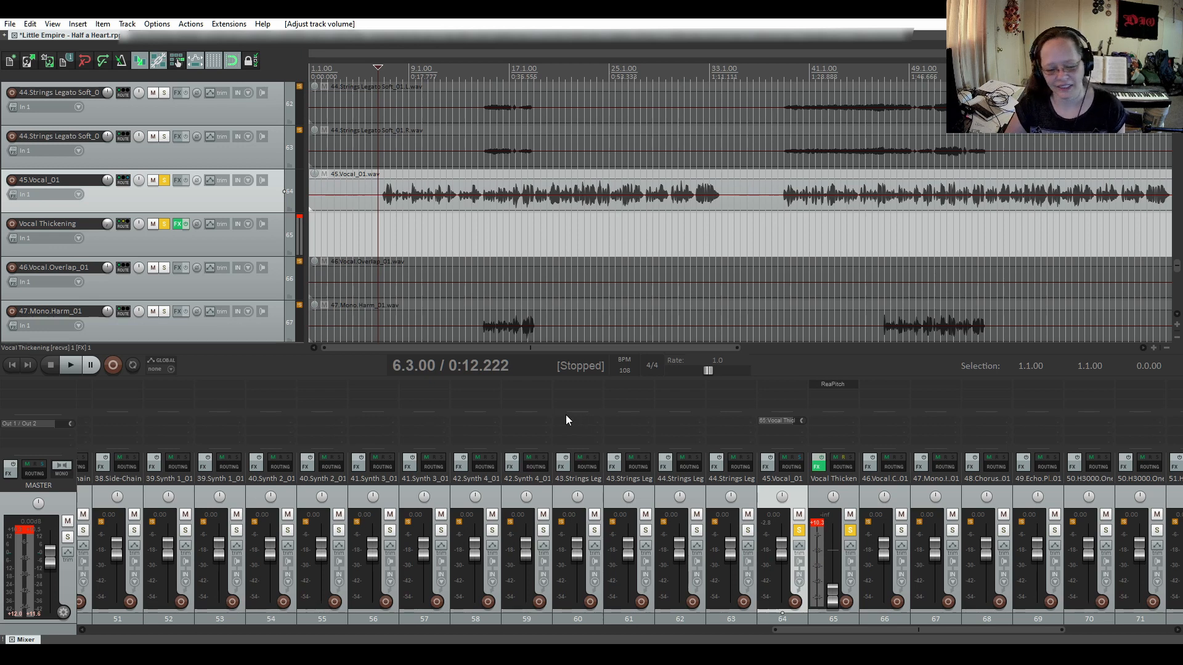
click(69, 366)
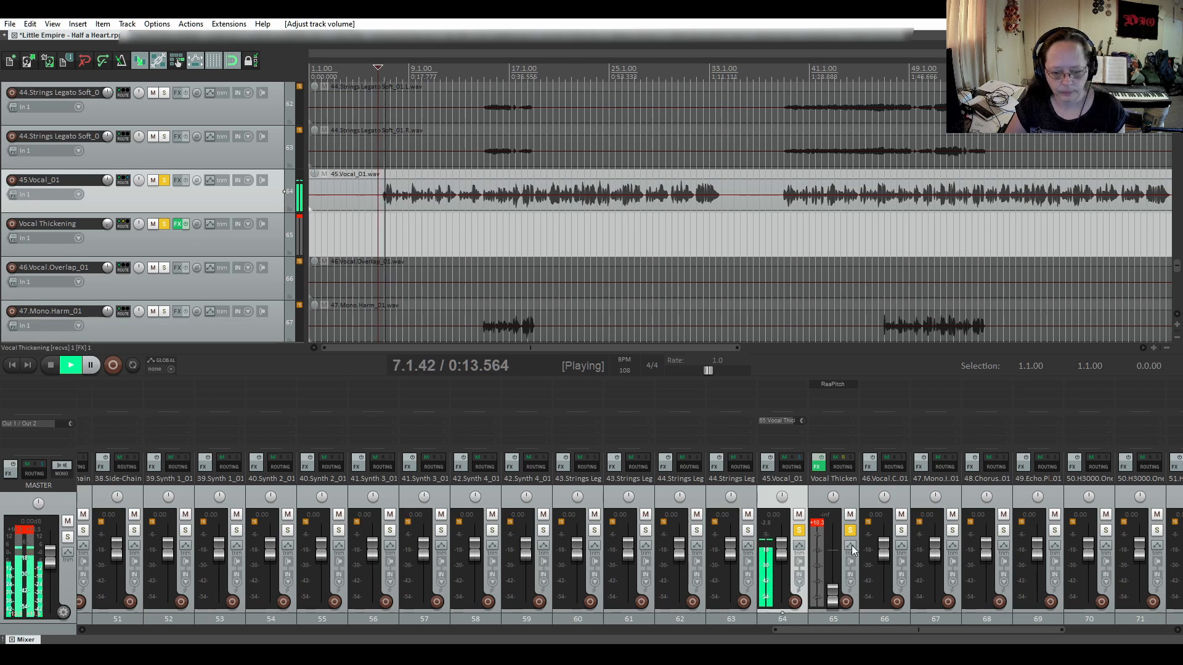
drag(829, 594, 831, 581)
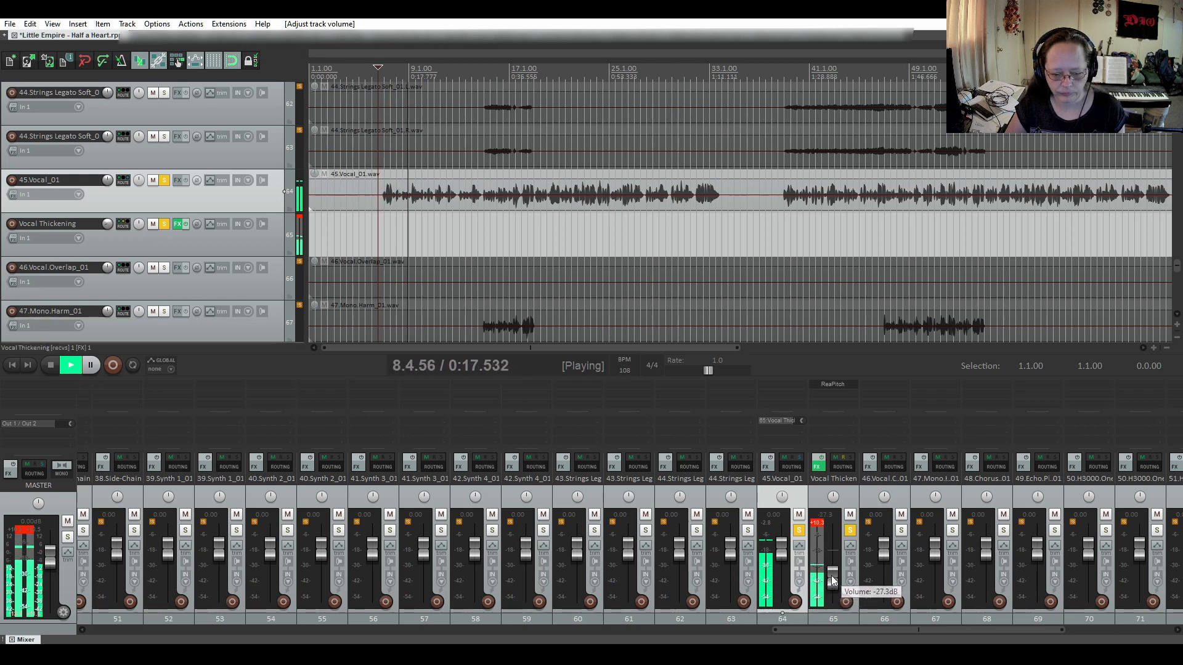
Compare the thickening alone with the full blend during playback, and lower the Vocal Thickening track's volume slightly
click(799, 531)
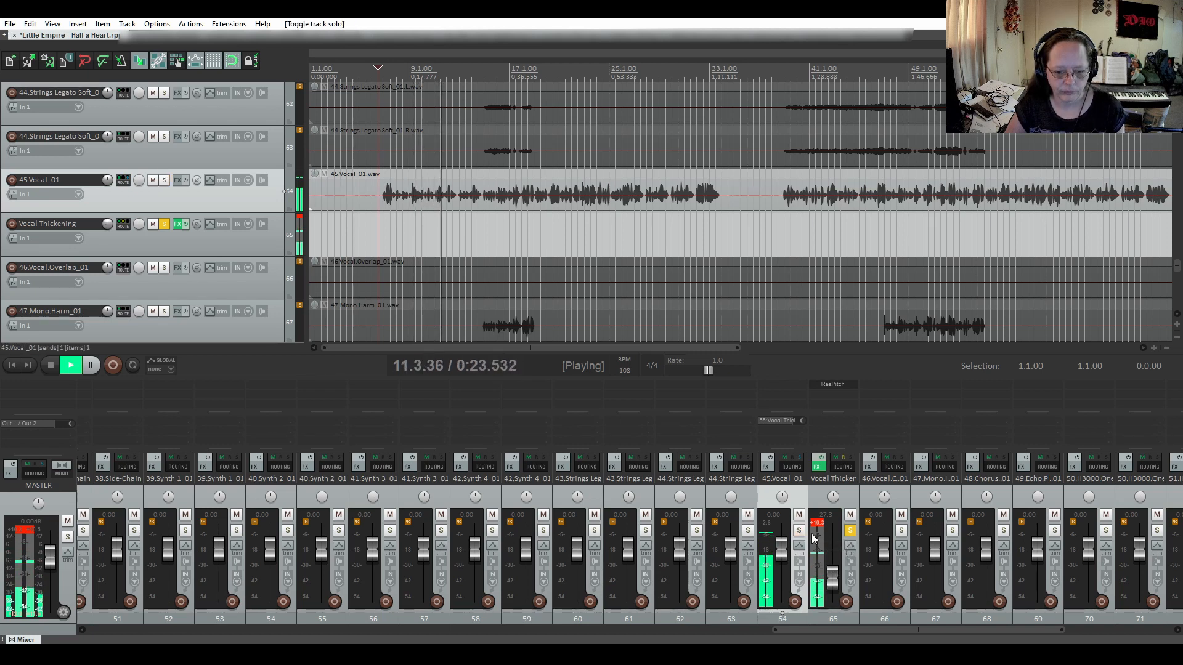
click(799, 531)
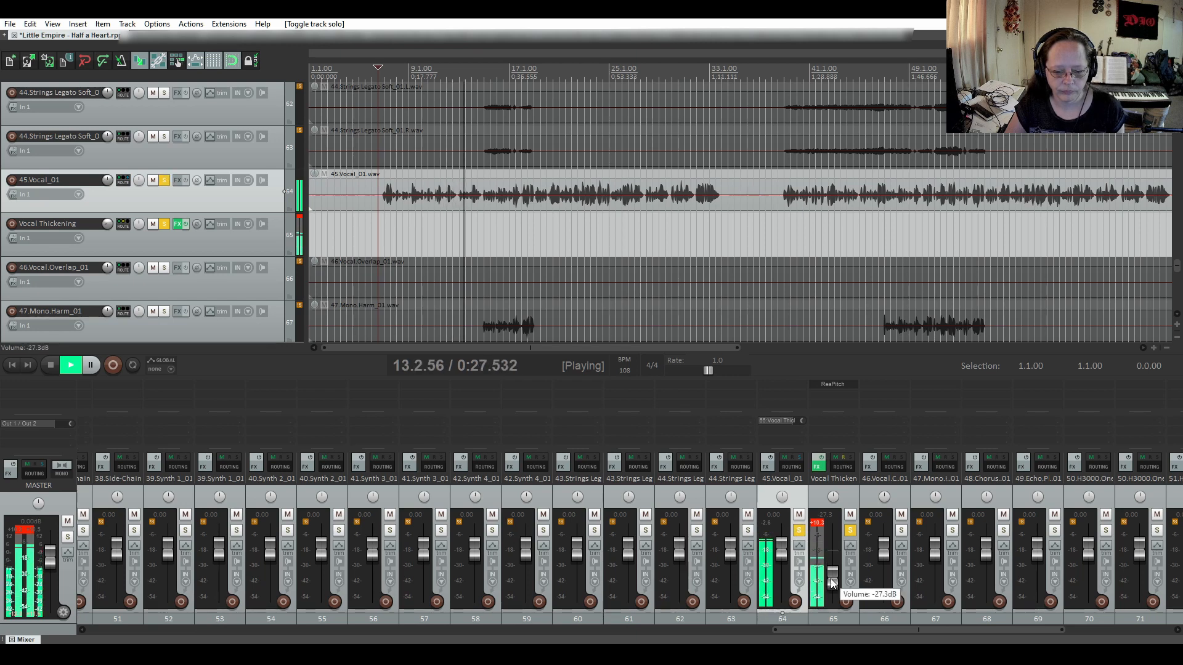
scroll(831, 579, down, 2)
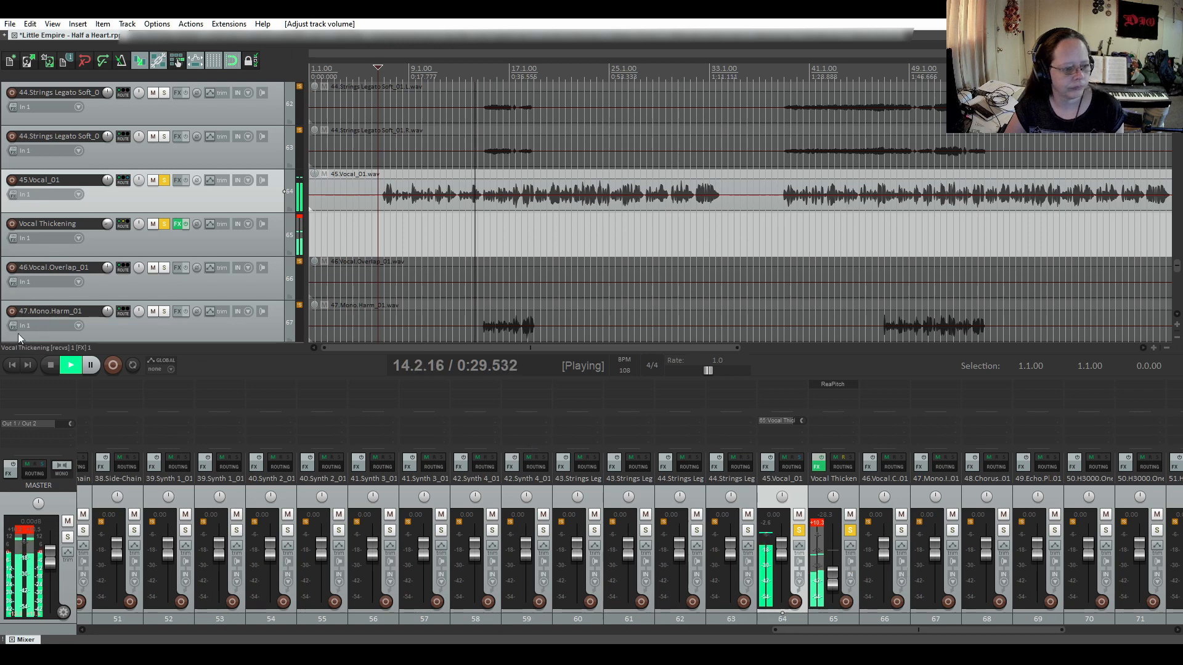
click(51, 366)
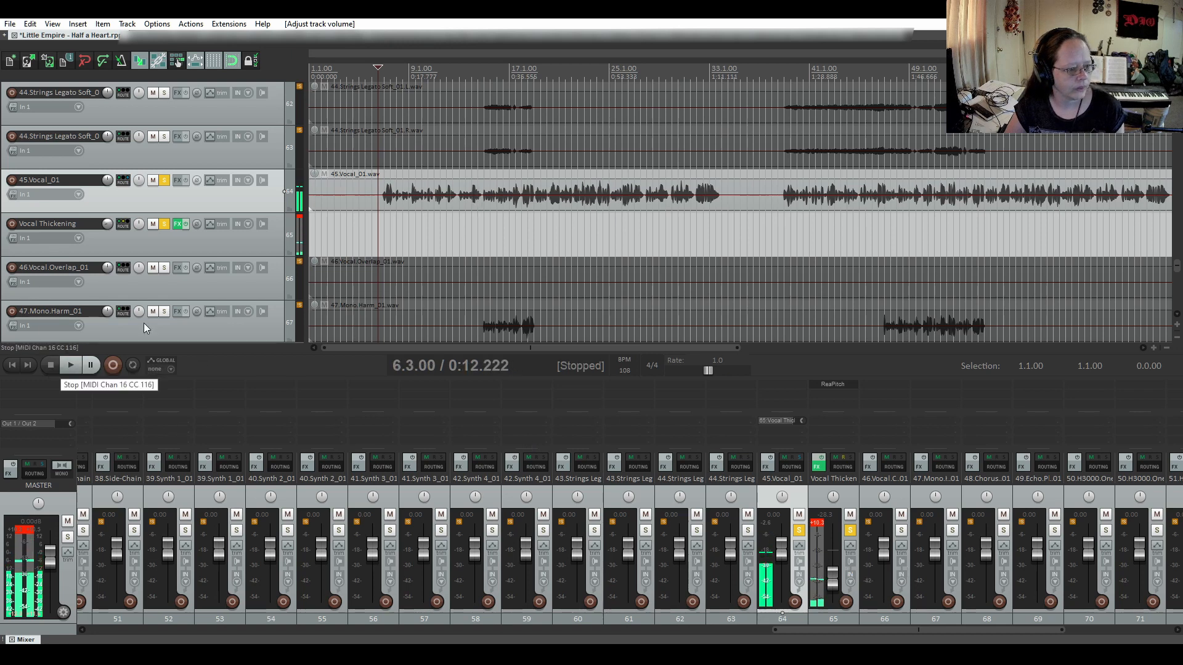
Unsolo and mute the Vocal Thickening track, and play the dry lead vocal on its own for comparison
click(163, 224)
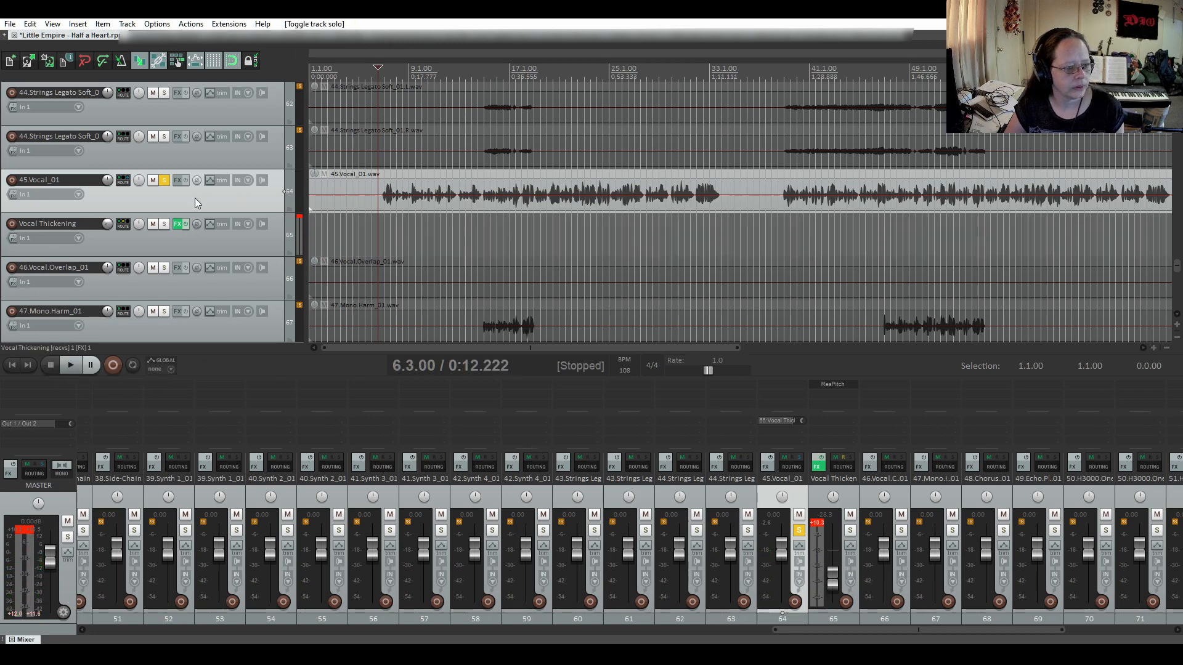
click(153, 225)
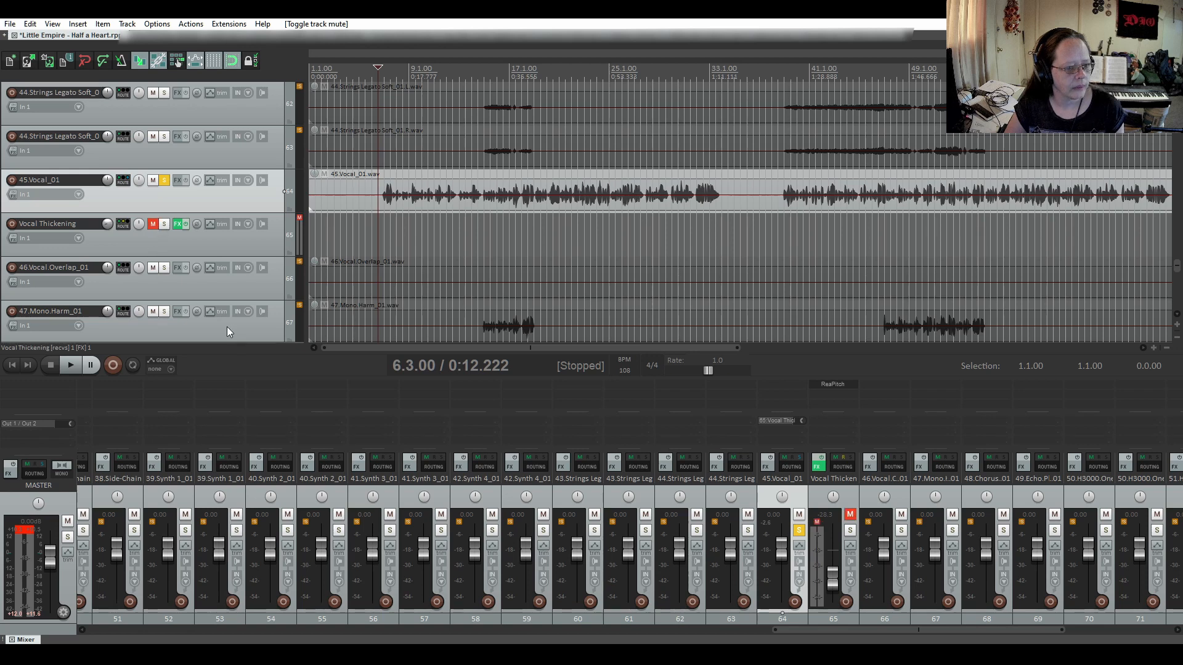
click(66, 369)
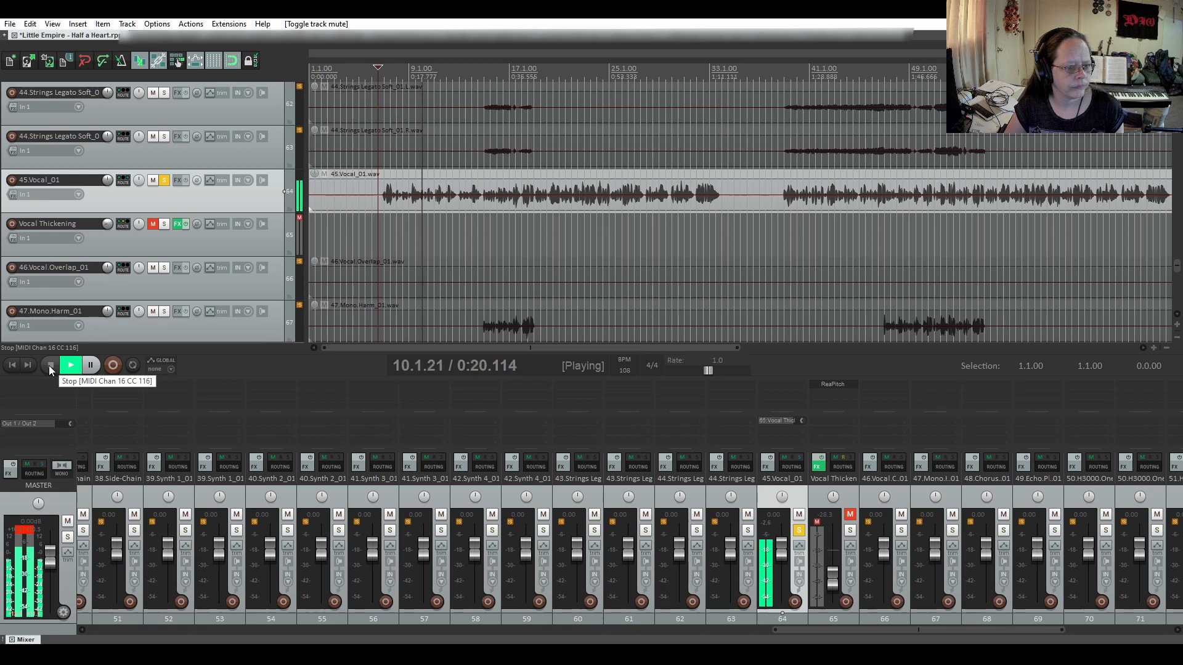
click(49, 365)
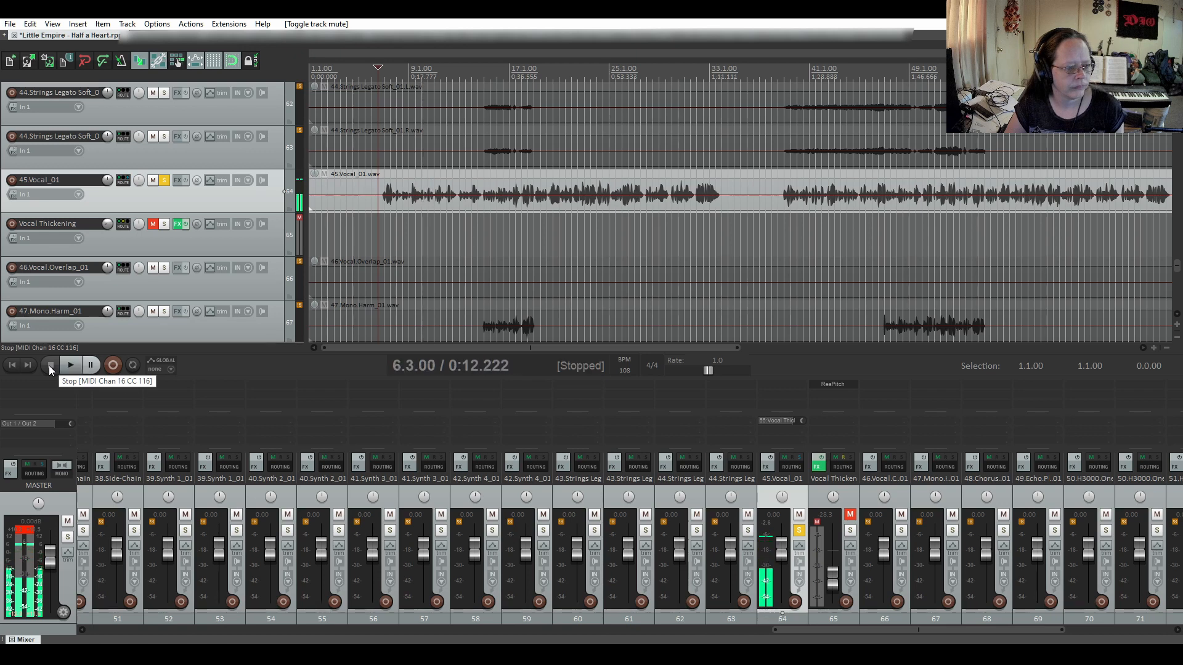
Unmute and solo the Vocal Thickening track again, and play the lead vocal blended with it
click(150, 226)
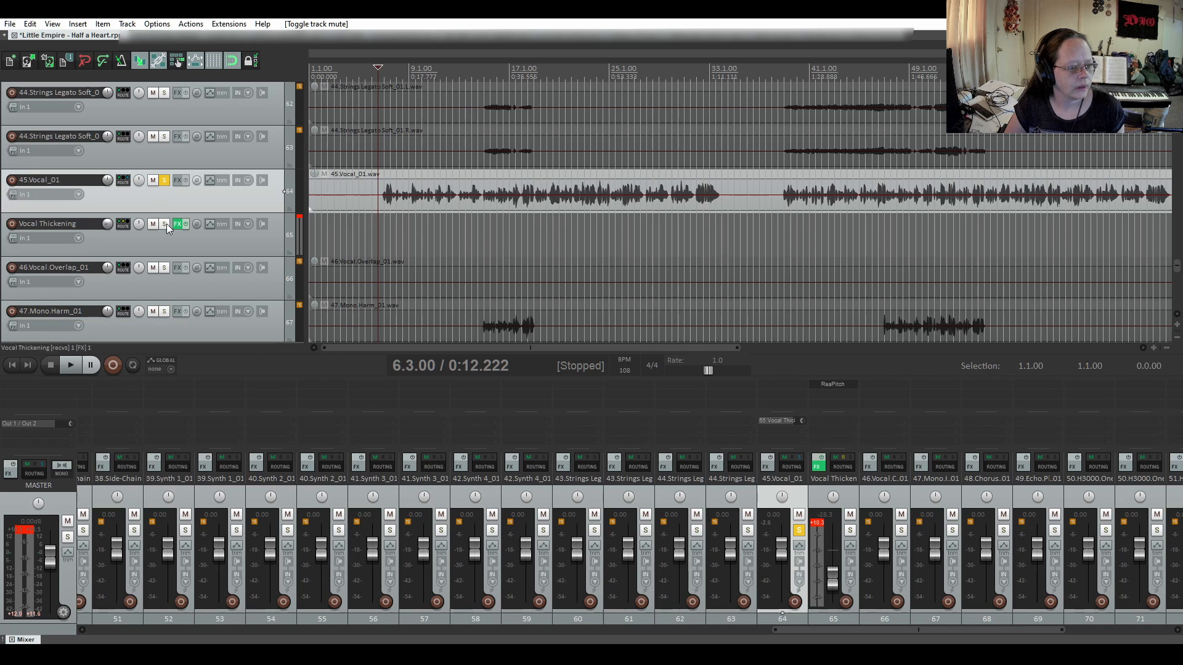
click(164, 224)
click(67, 369)
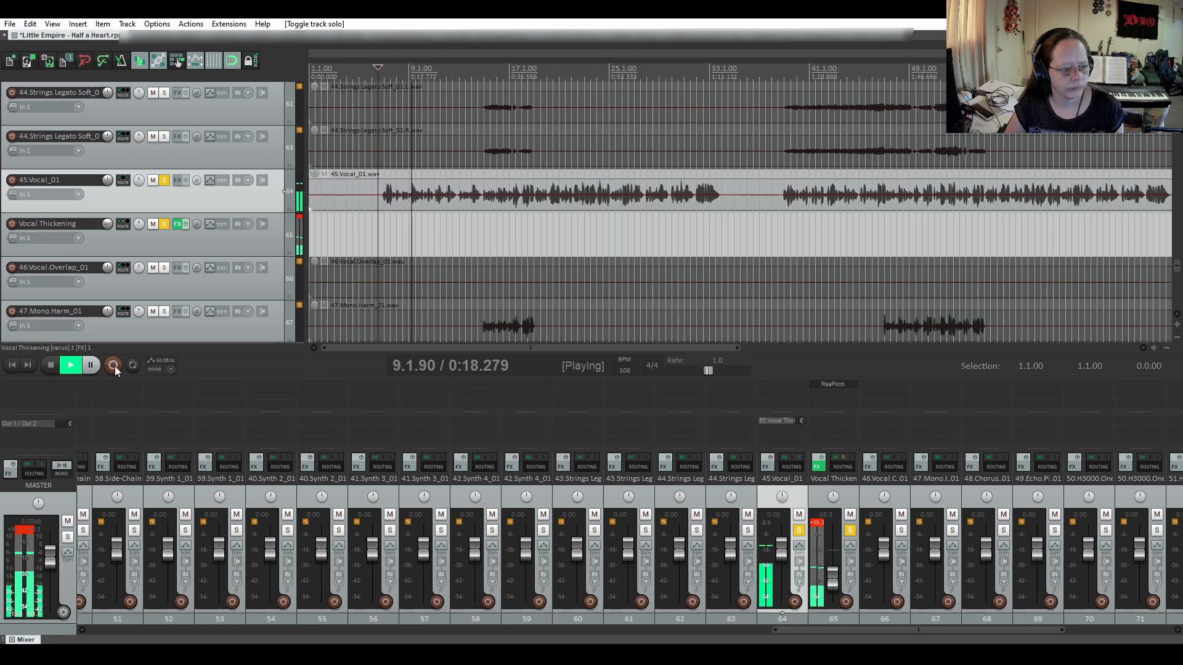
click(51, 364)
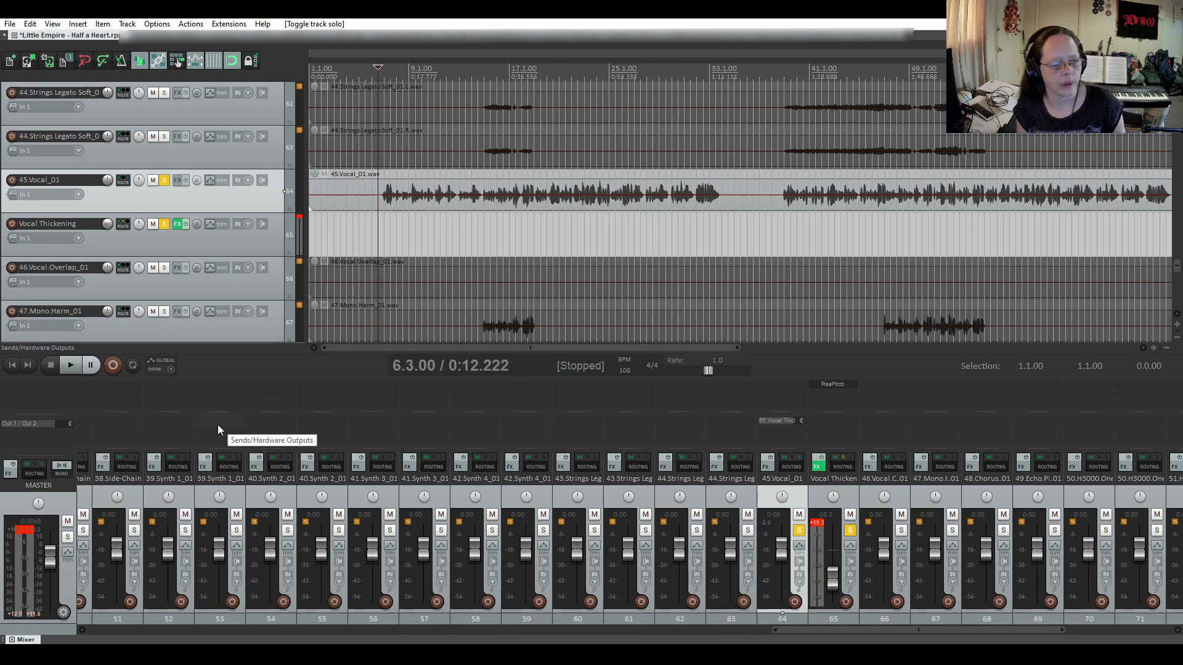
Add a new track below Vocal Thickening, reset the thickening track's clip indicator, and name the new track Octave Under
click(197, 249)
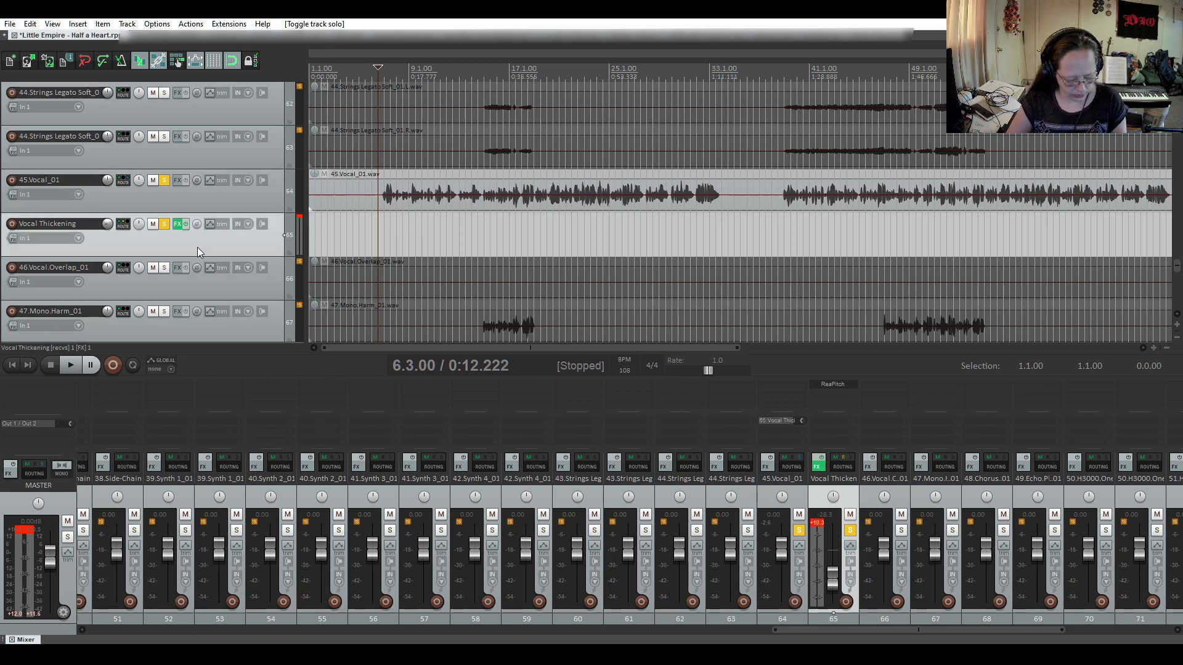
key(ctrl+t)
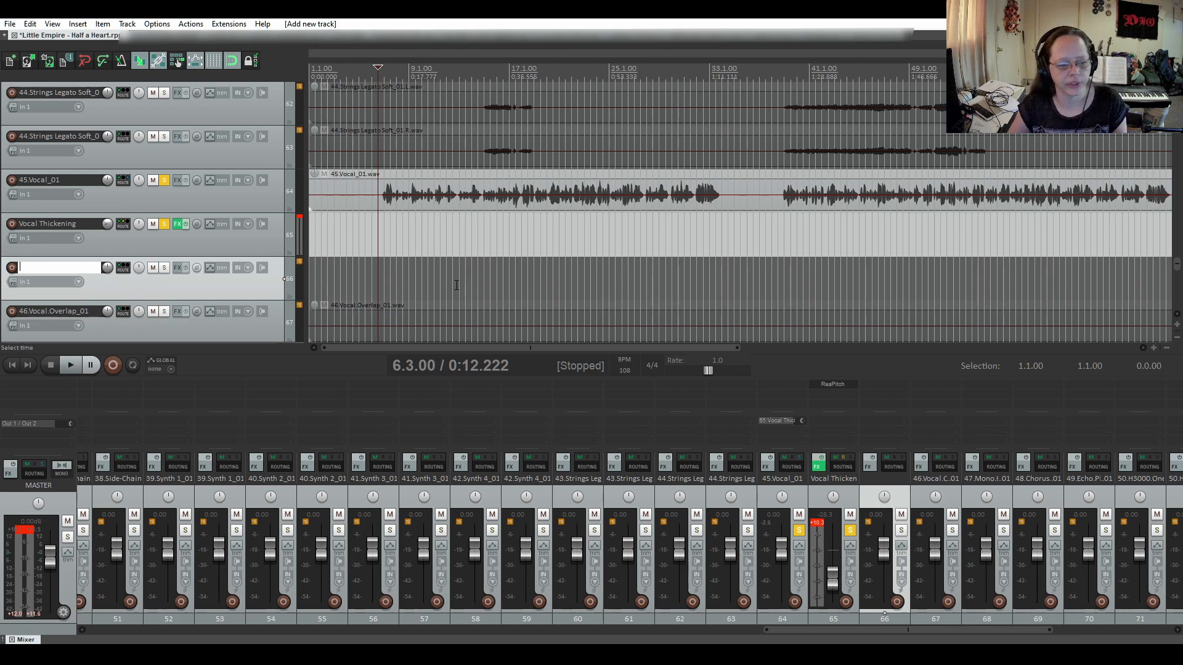
click(815, 523)
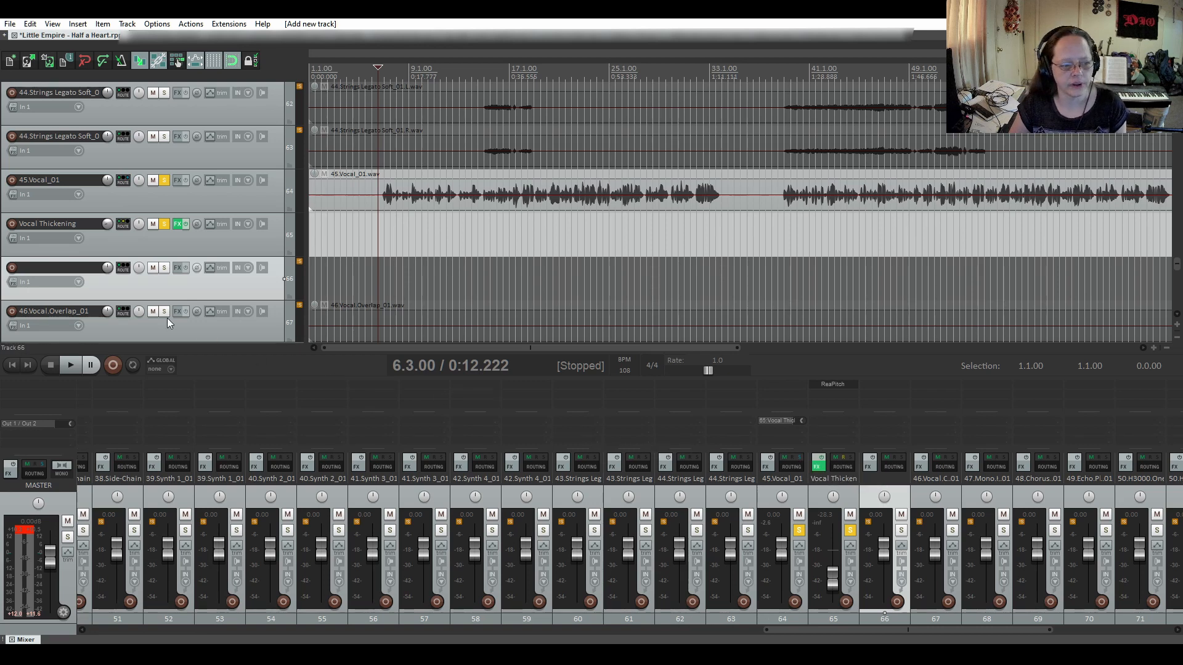
double_click(37, 266)
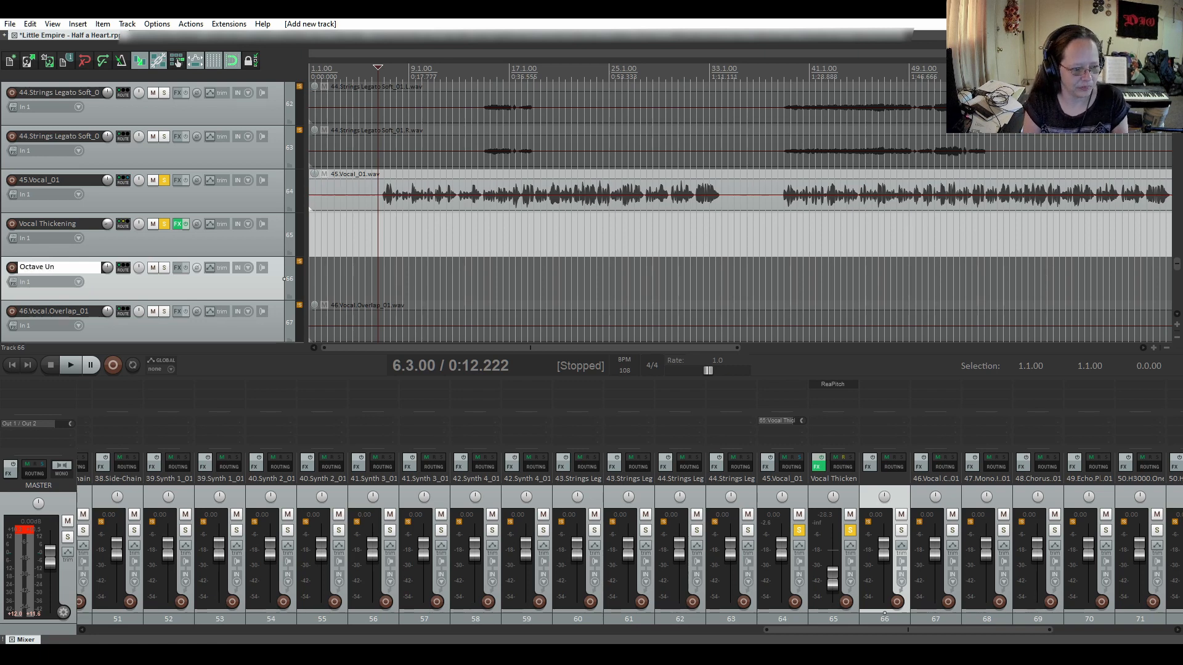
text(Octave Under)
key(Return)
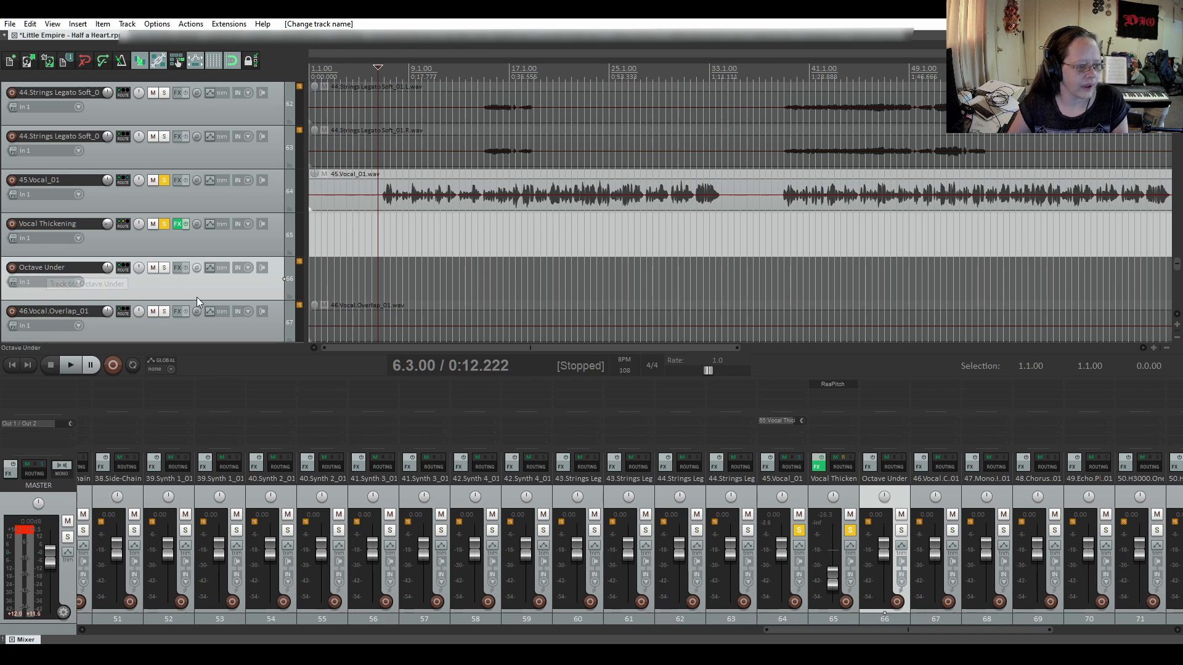
Add ReaPitch to the Octave Under track and set its octave shift to -1
click(175, 268)
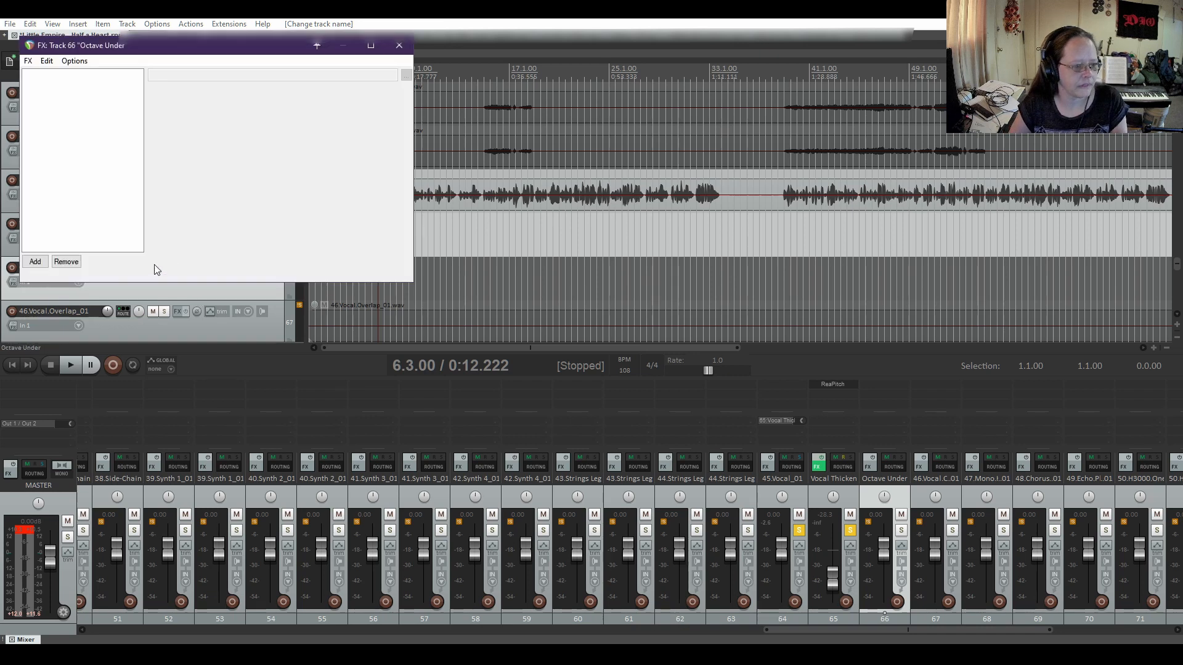
click(36, 262)
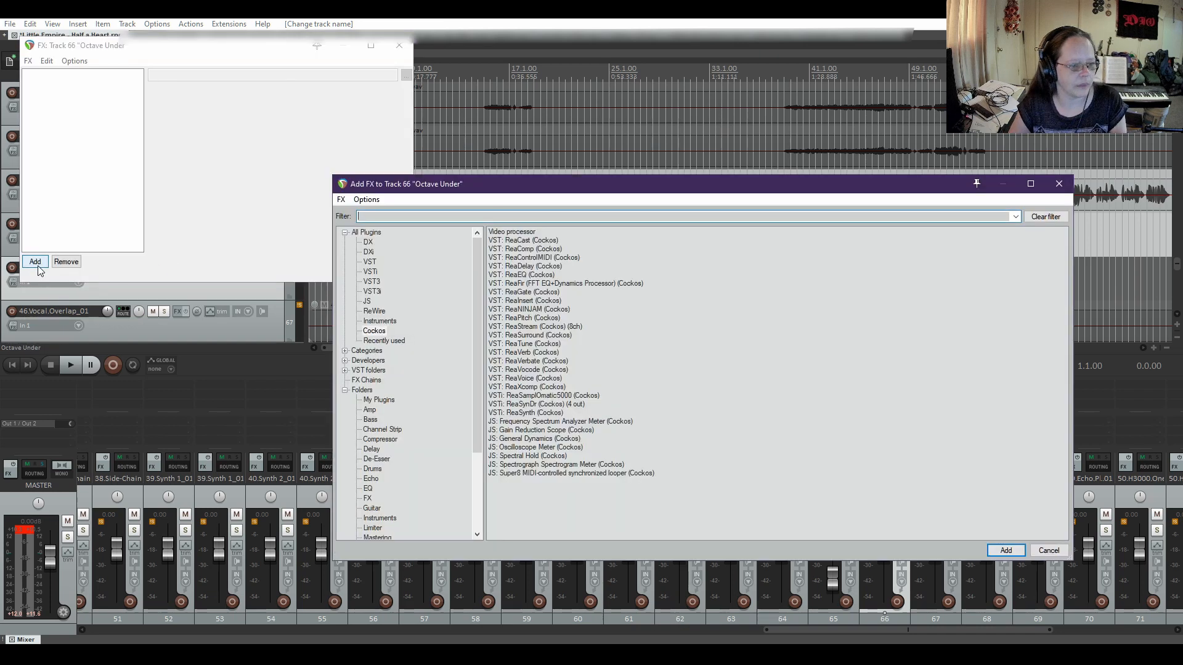
double_click(534, 319)
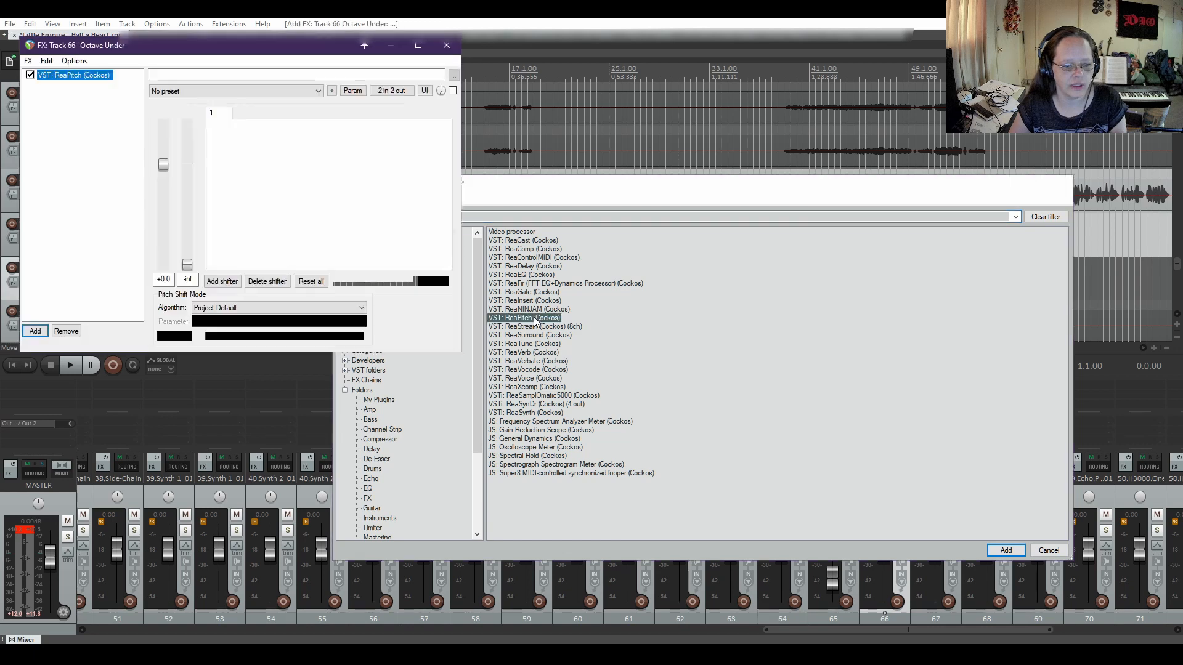
drag(253, 45, 626, 193)
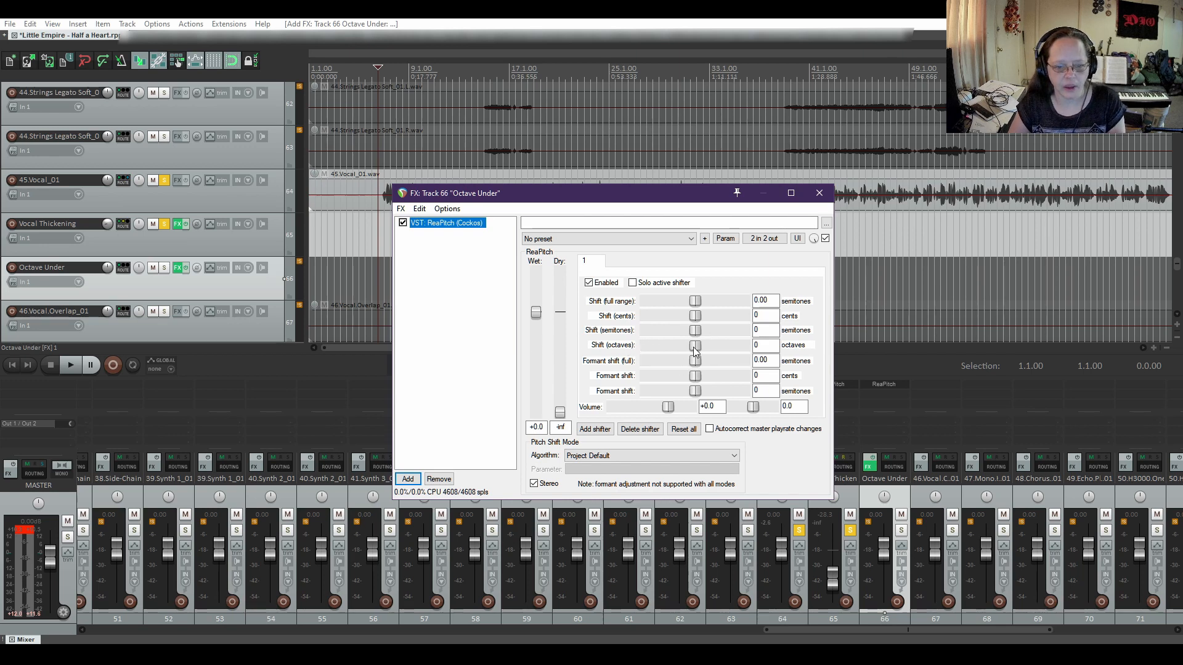
drag(694, 350, 688, 348)
drag(689, 348, 682, 348)
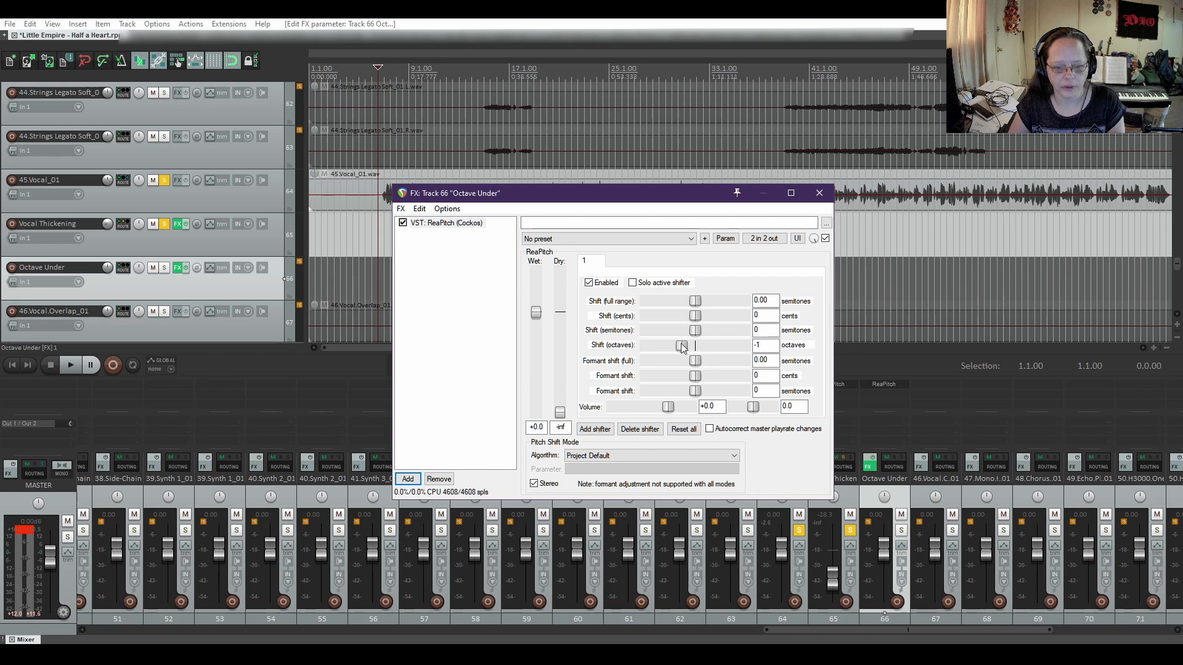
click(819, 194)
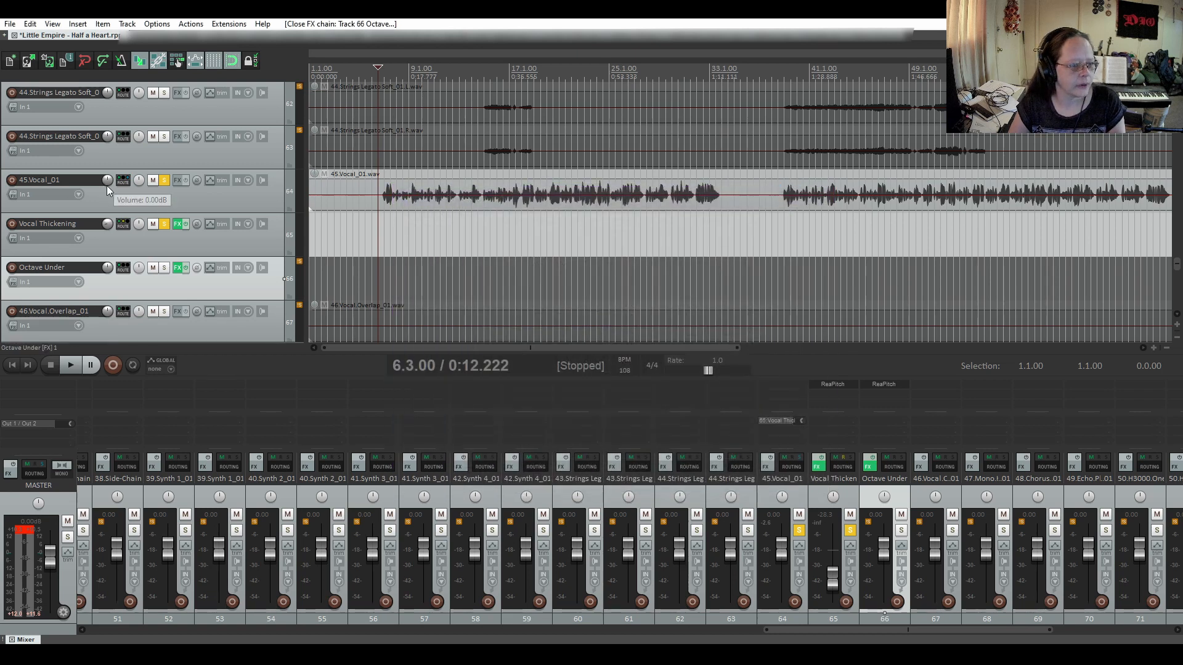
Create a send from 45.Vocal_01 to the Octave Under track, and play Octave Under soloed on its own
drag(117, 223, 123, 271)
click(308, 277)
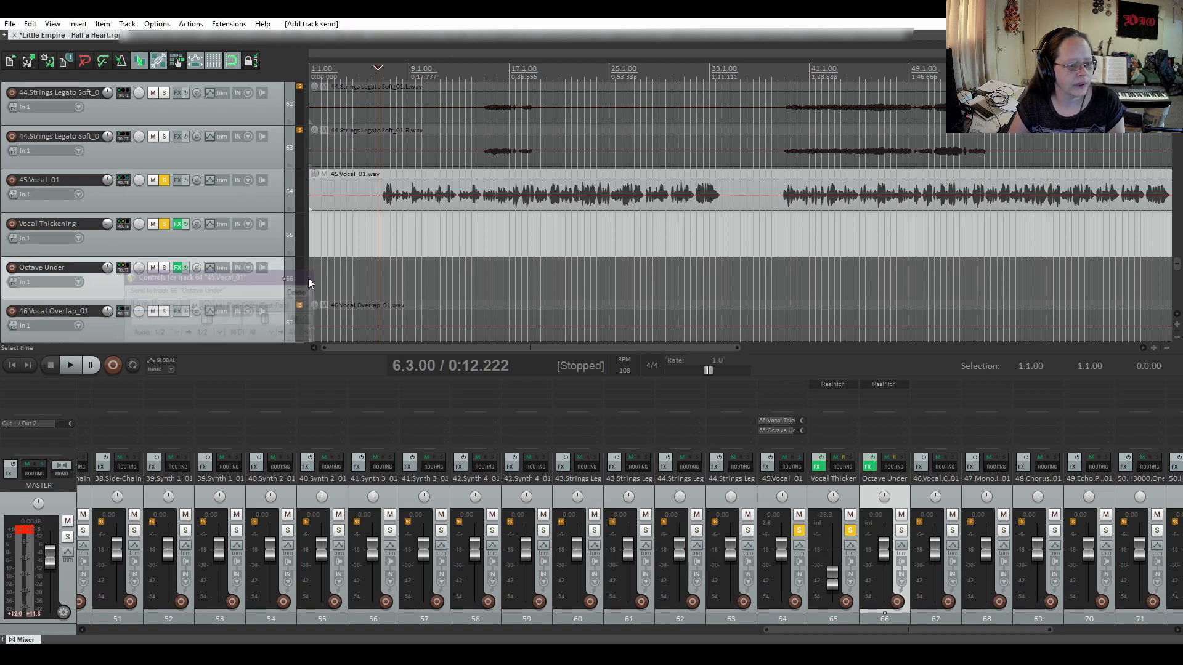
click(163, 224)
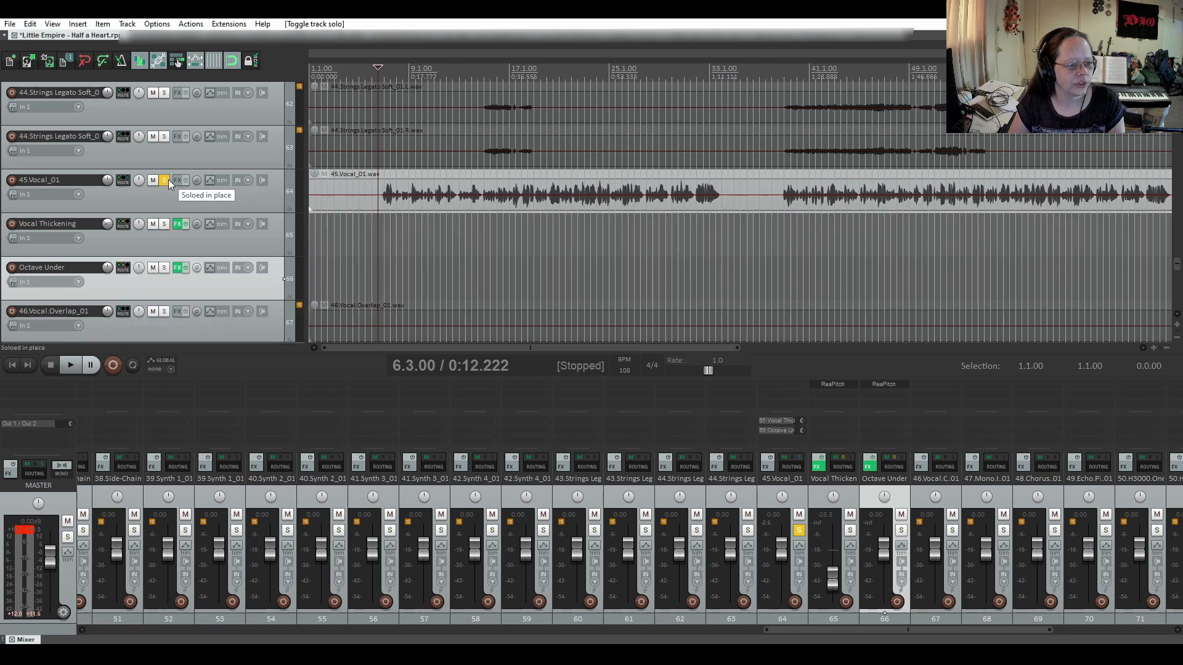
click(165, 179)
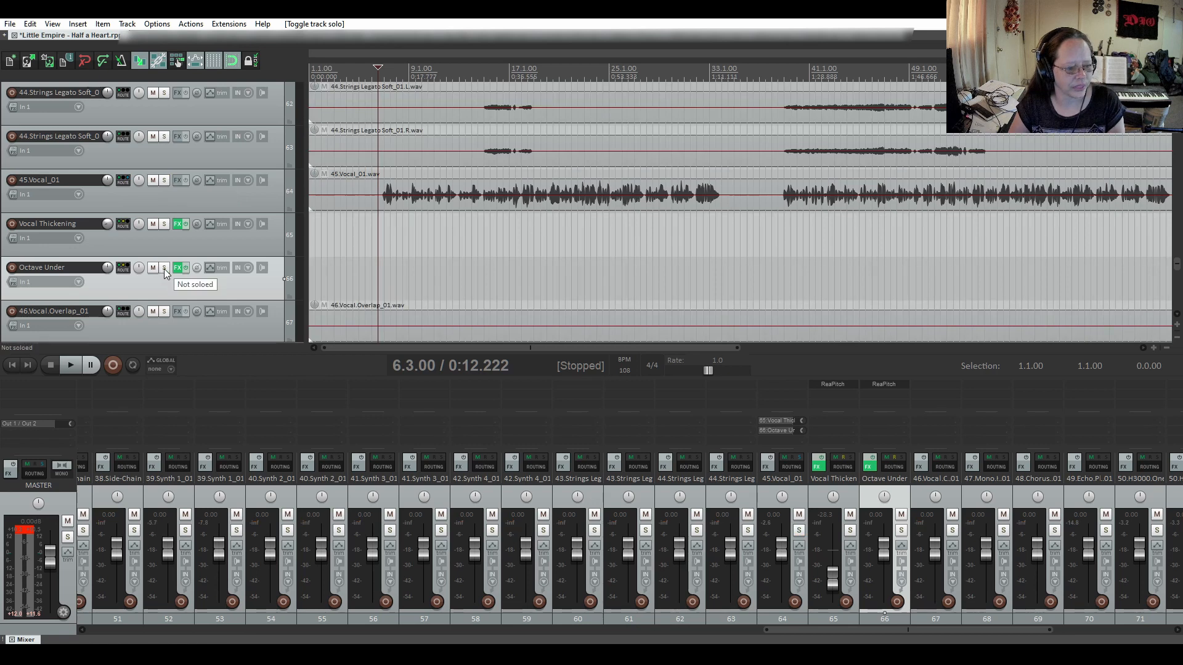
click(164, 267)
key(space)
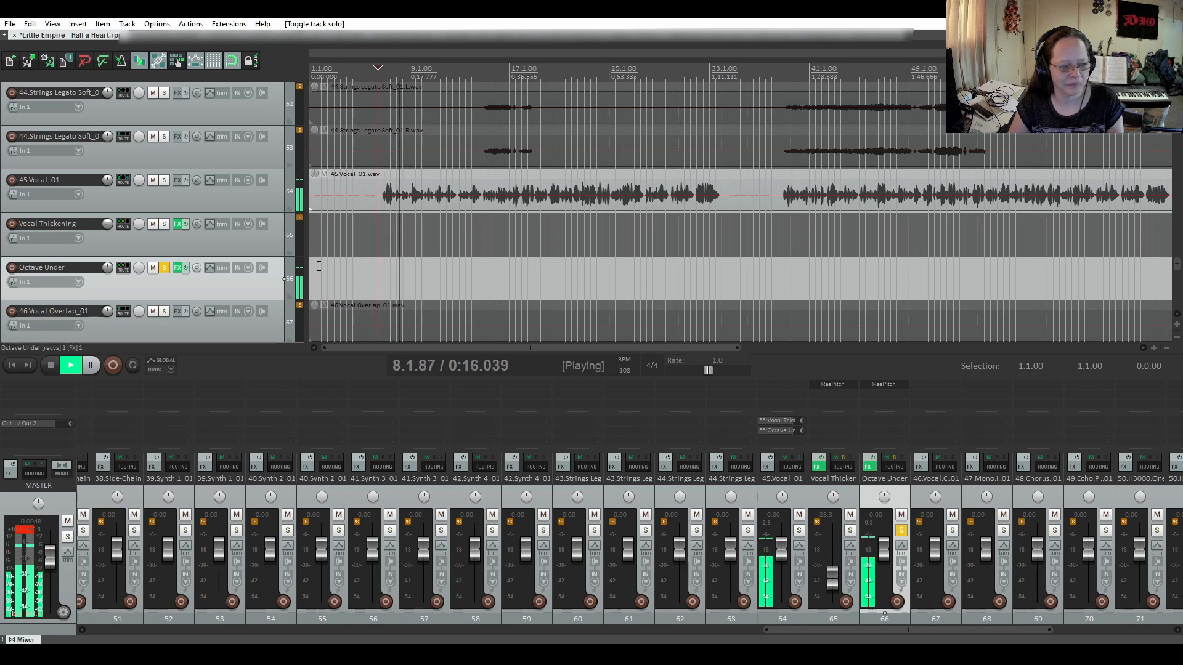
key(space)
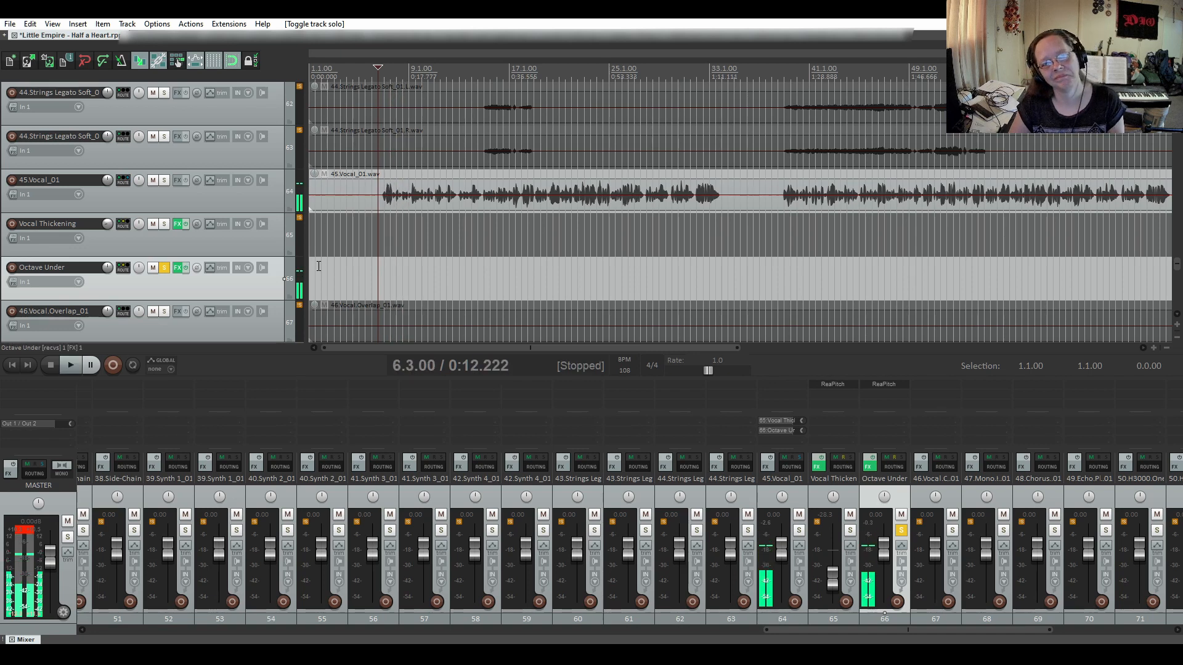
Solo the 45.Vocal_01, Vocal Thickening and Octave Under tracks together
click(164, 269)
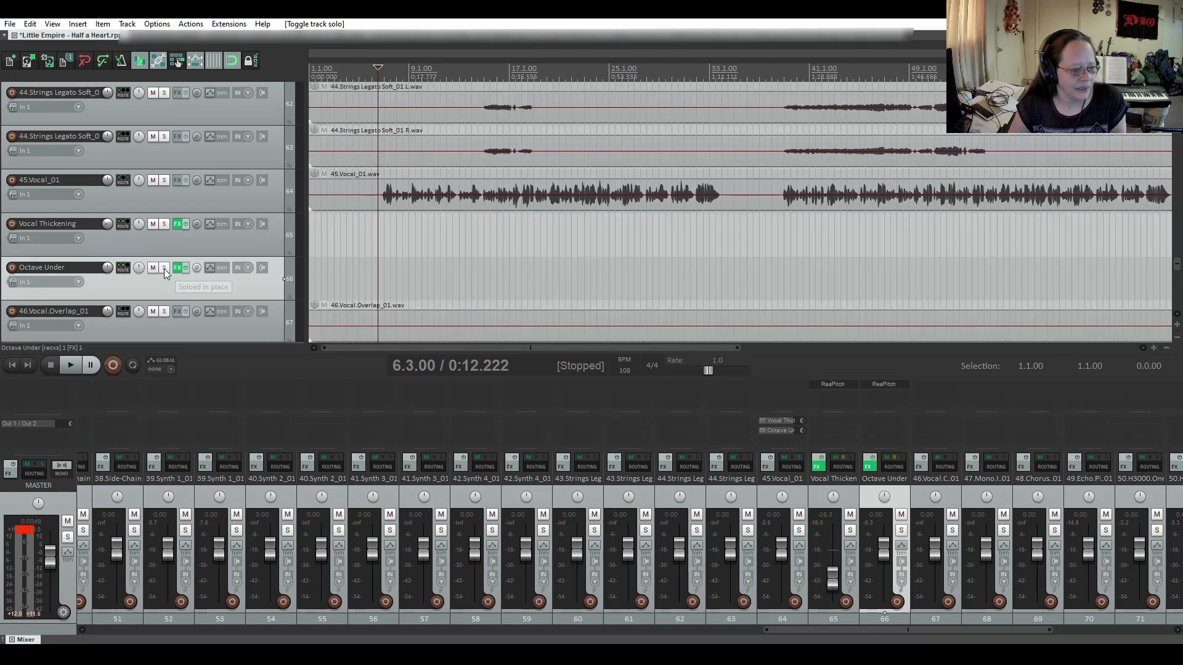
click(164, 179)
click(164, 224)
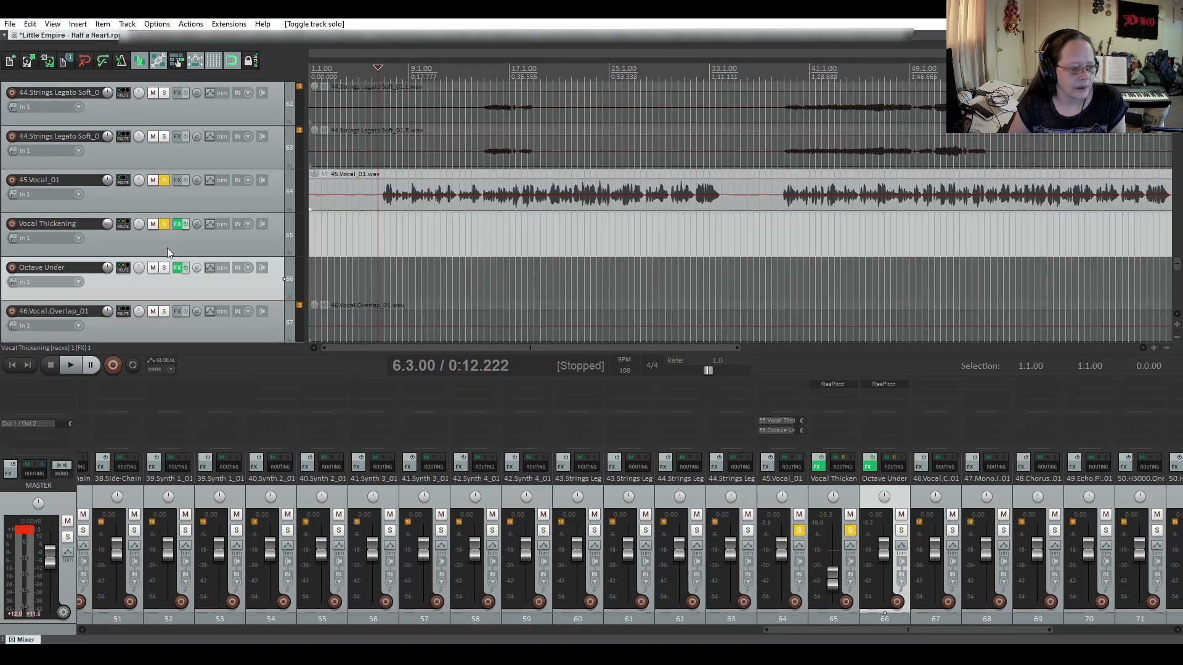
click(164, 268)
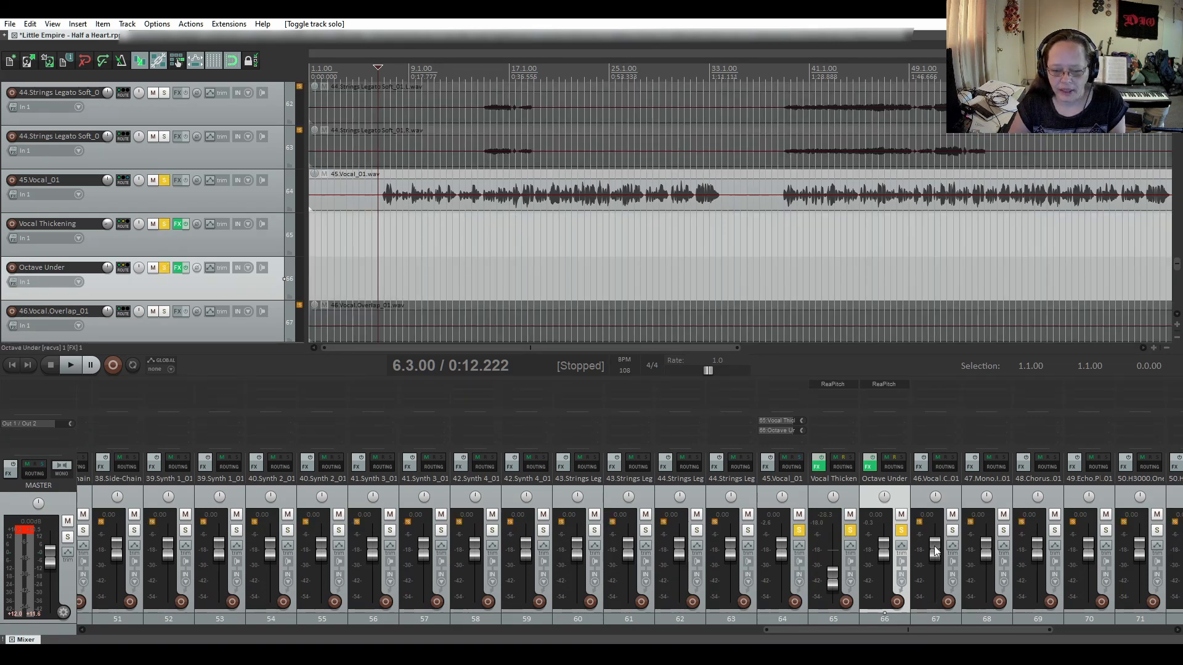
Pull the Octave Under track's volume all the way down, and raise it to about -26.5 dB during playback
drag(884, 548, 884, 621)
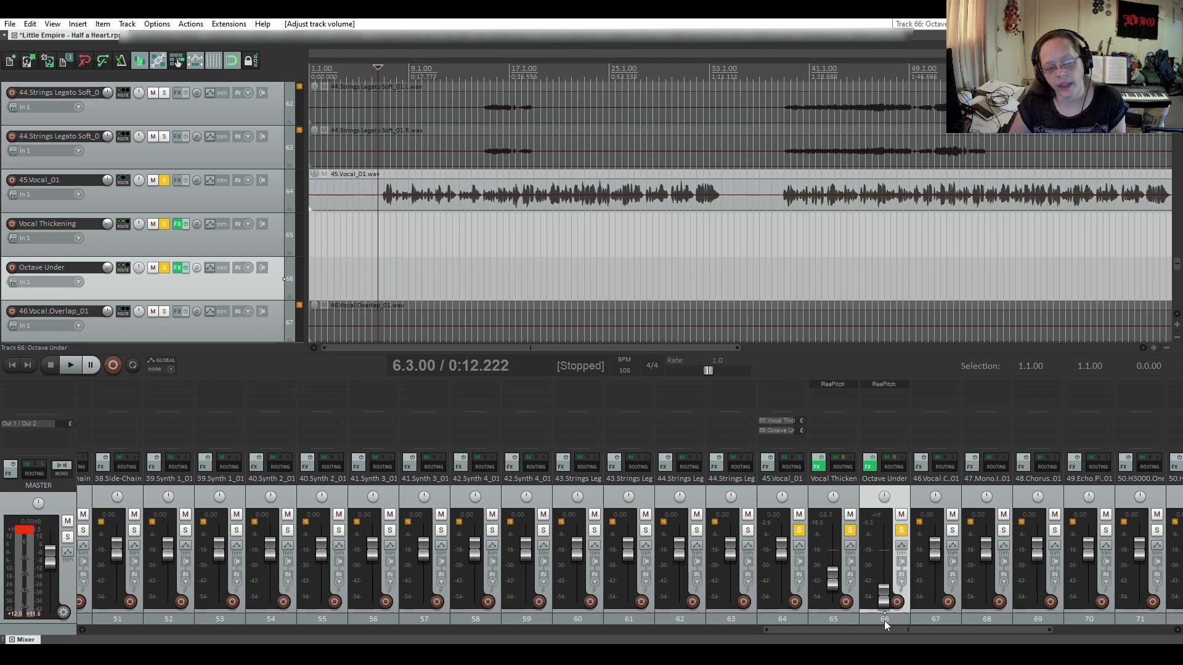
key(space)
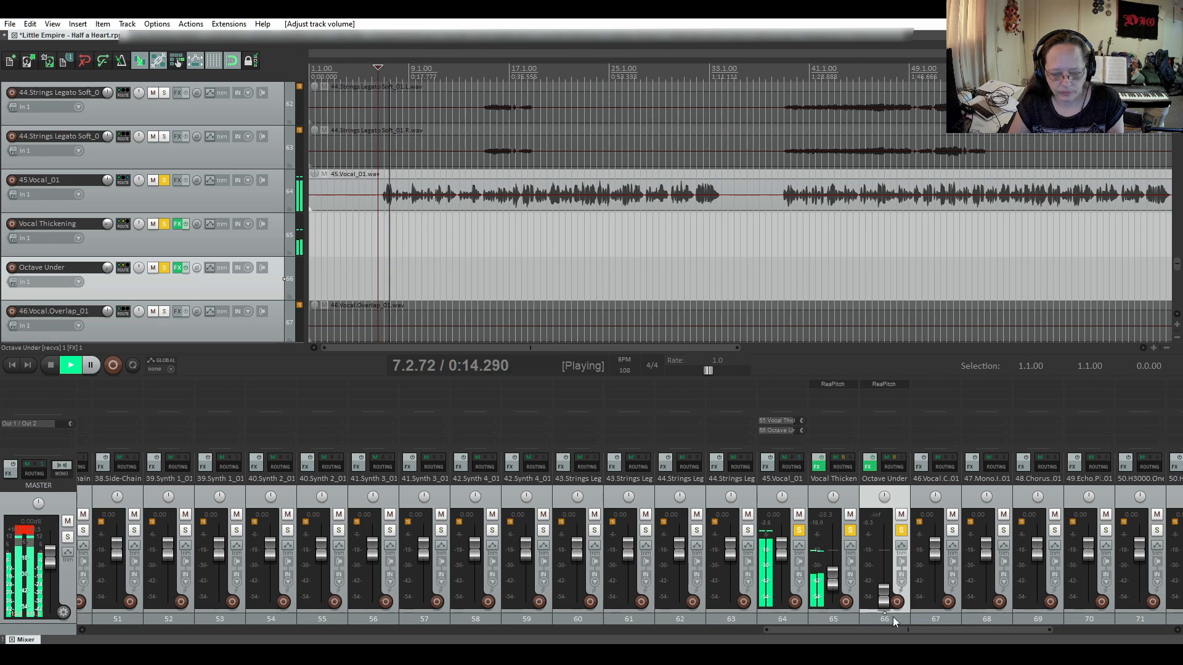
drag(884, 603, 884, 582)
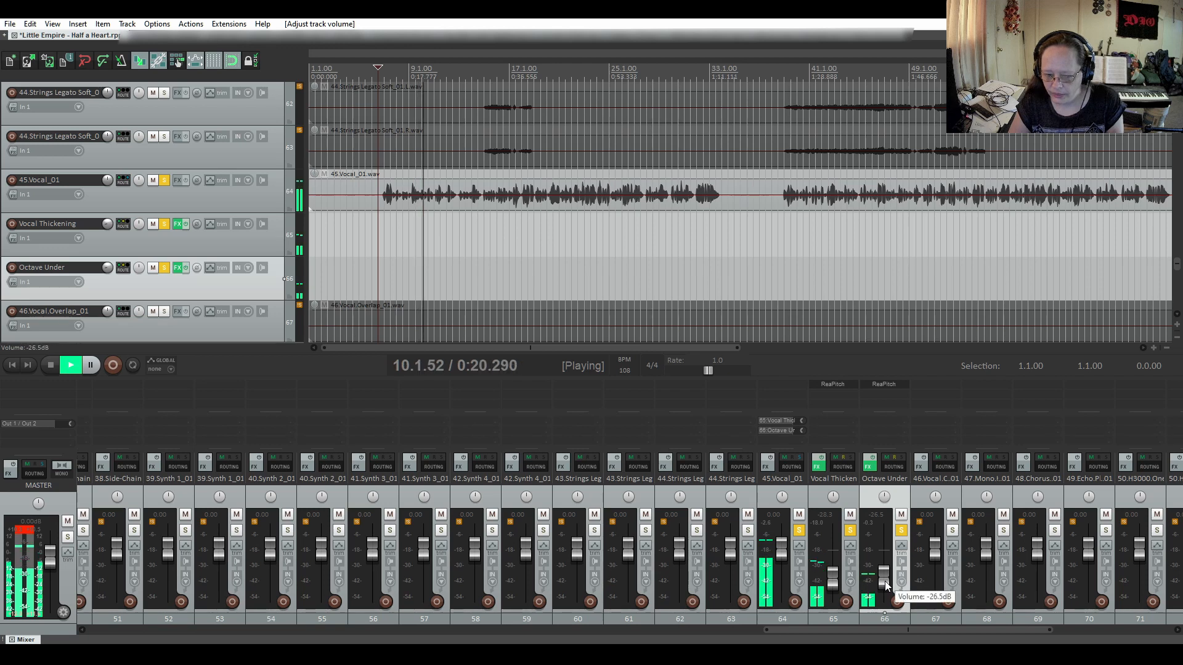
key(space)
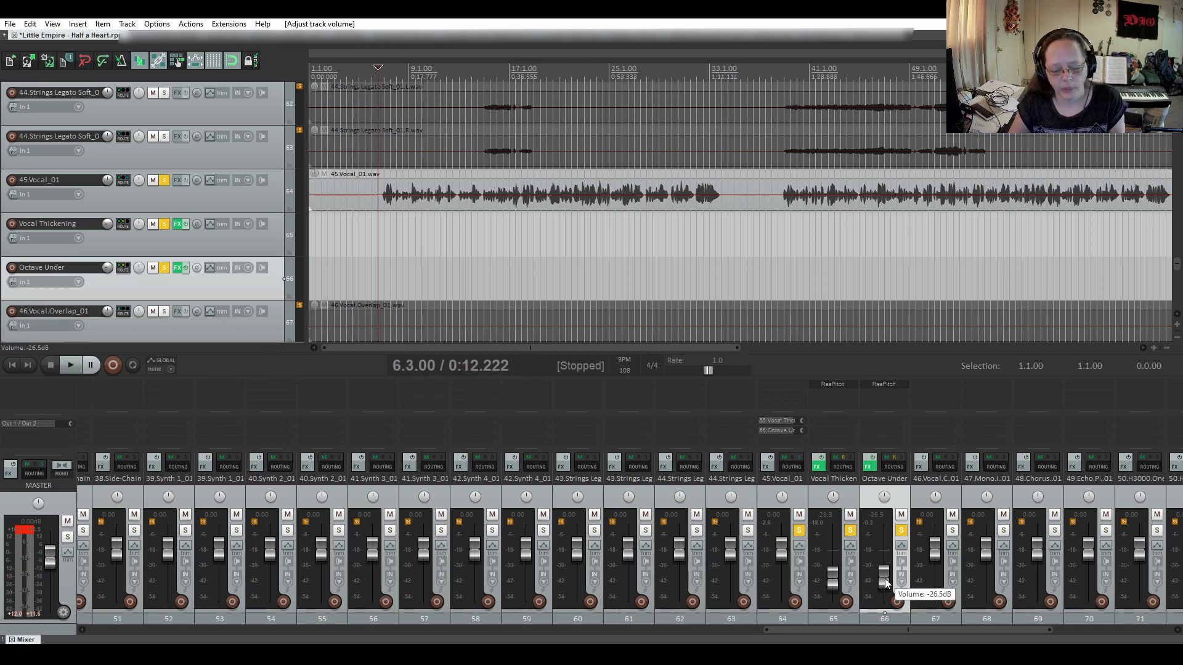
Play the soloed vocal blend again and lower the Octave Under track's volume to about -30.4 dB
key(space)
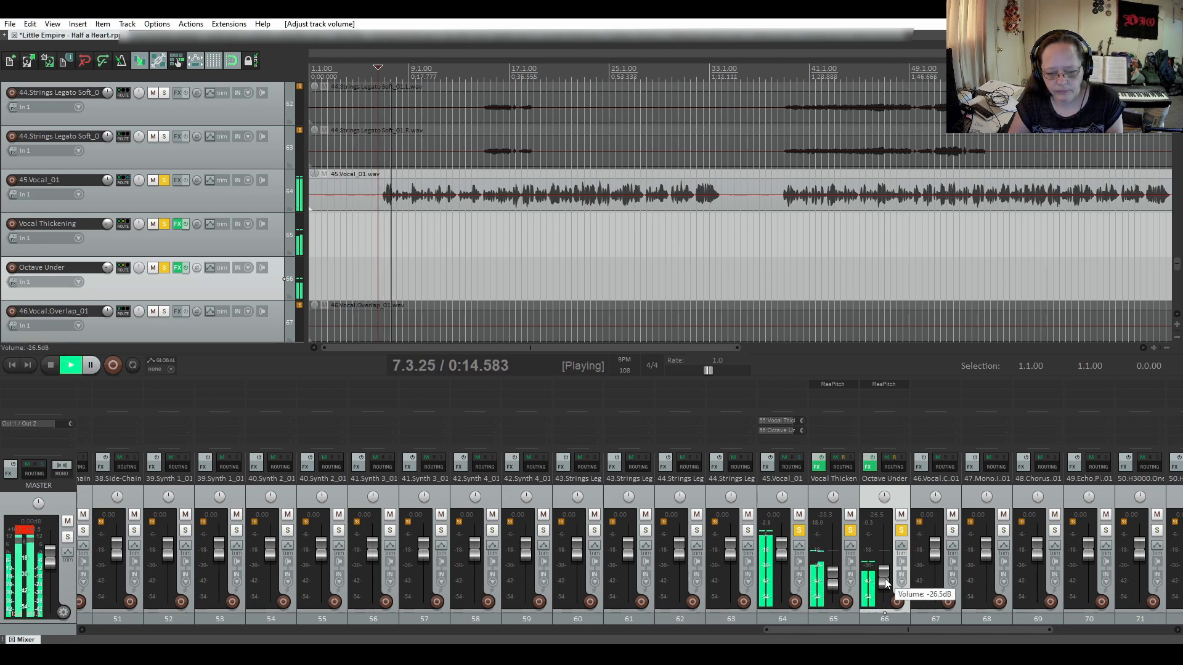
drag(884, 579, 884, 582)
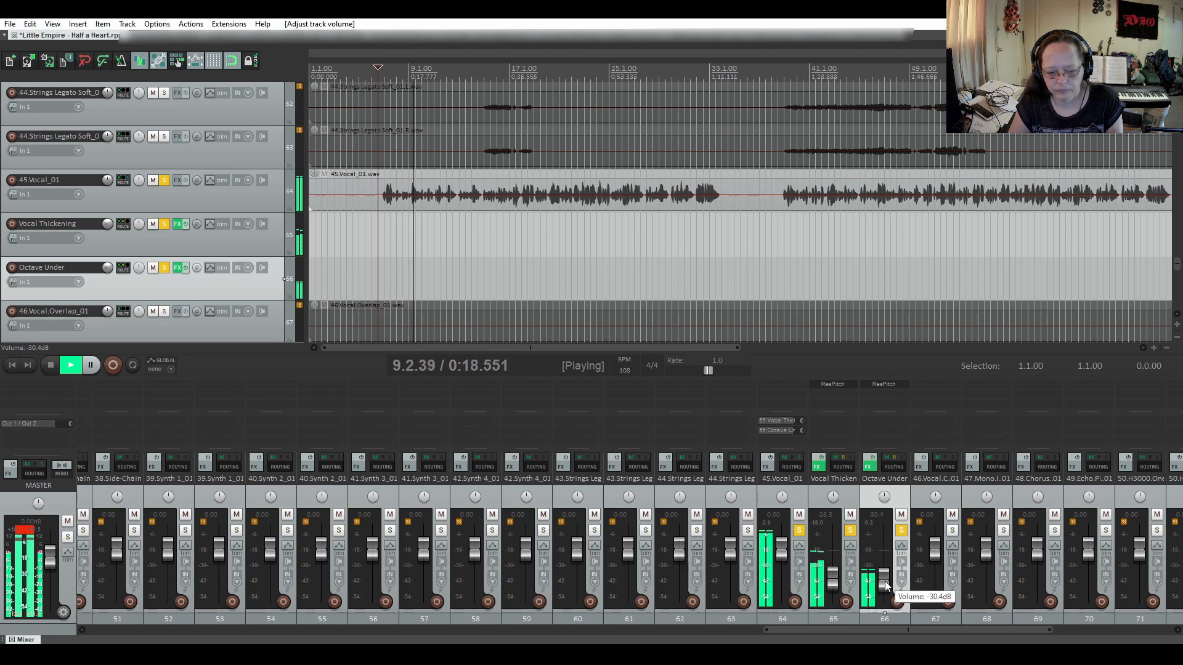
key(space)
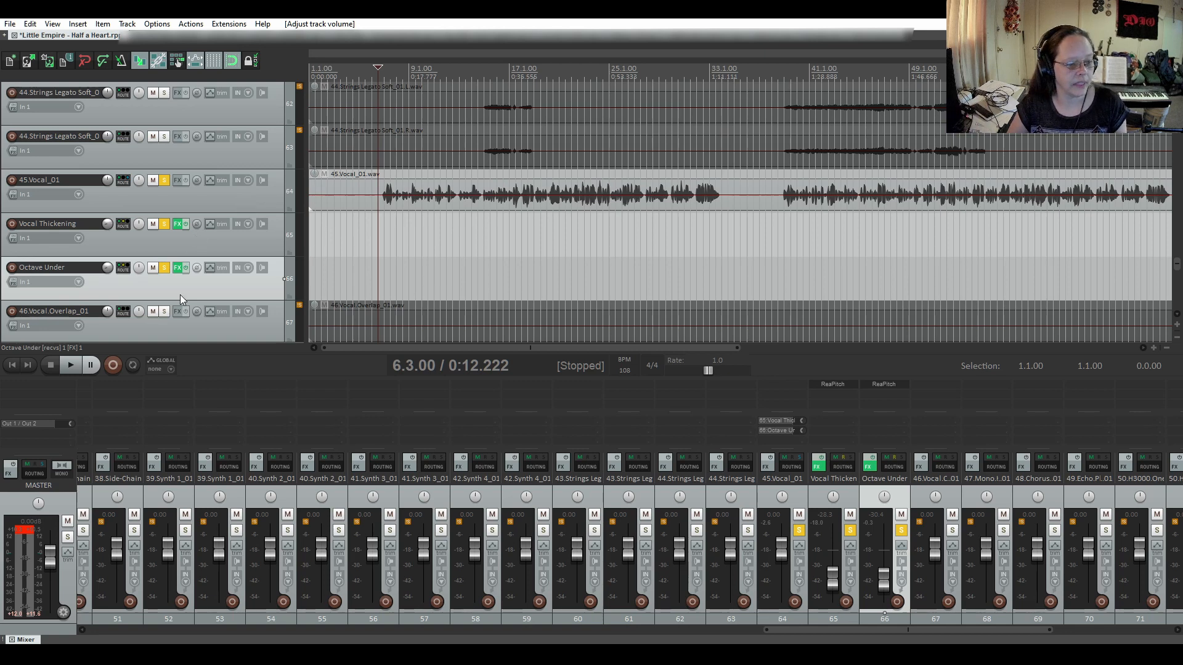
Replay the blend, reduce the Octave Under track's volume to about -32.6 dB, and stop playback
click(73, 365)
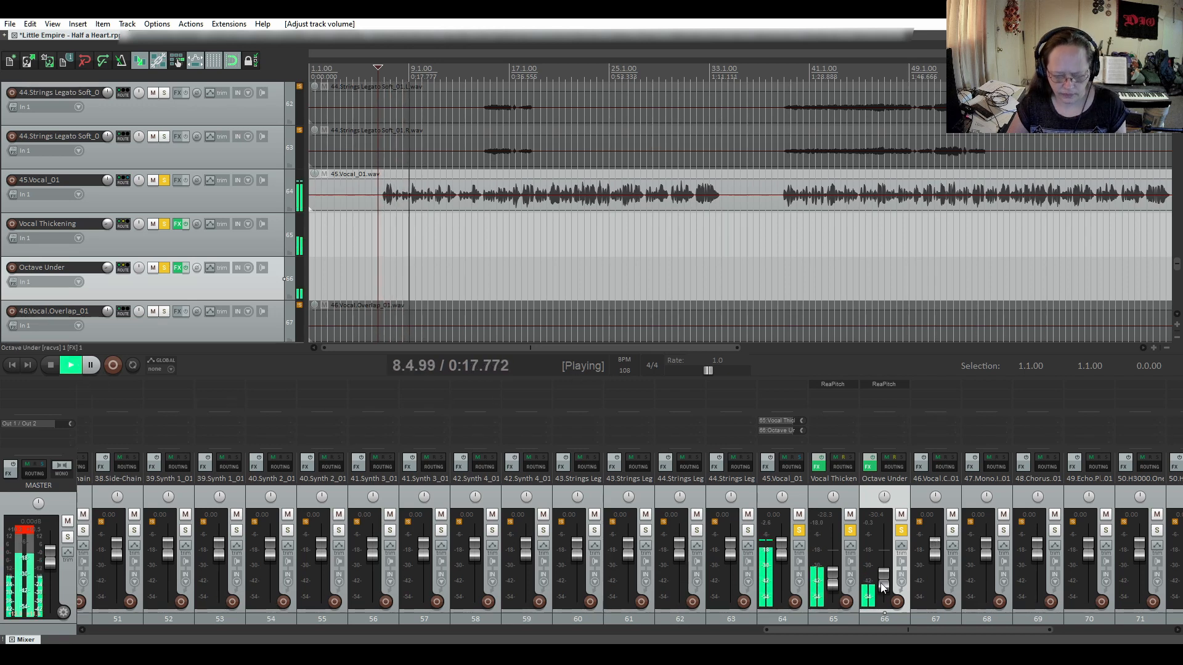
mouse_move(881, 583)
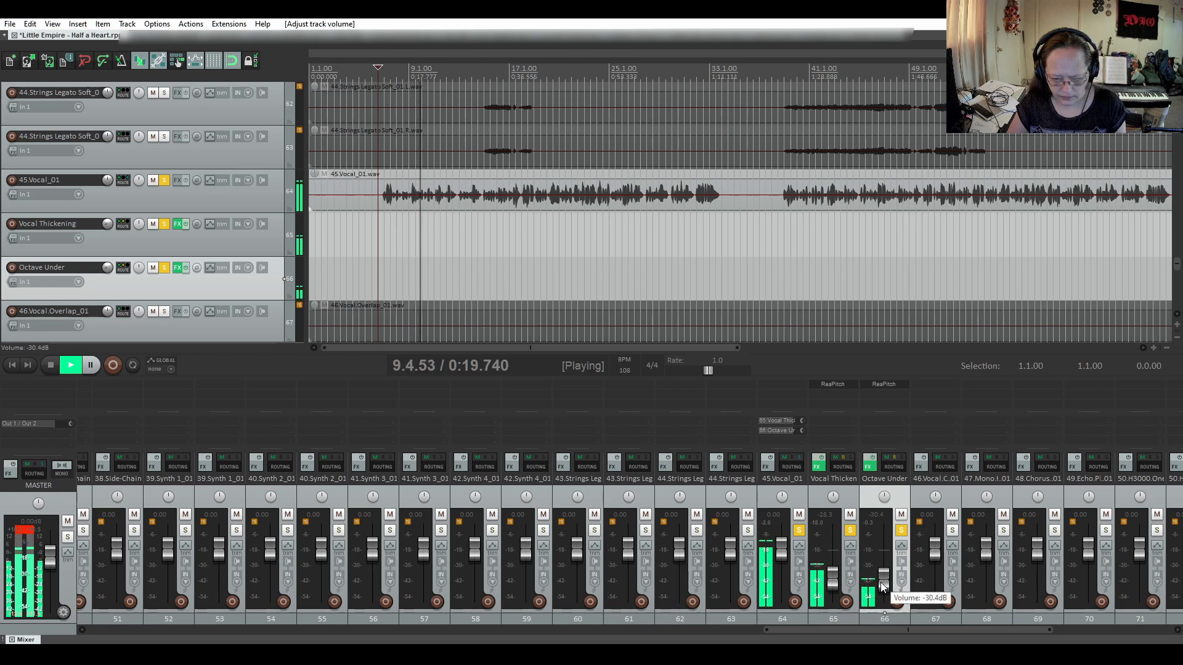
scroll(881, 582, down, 2)
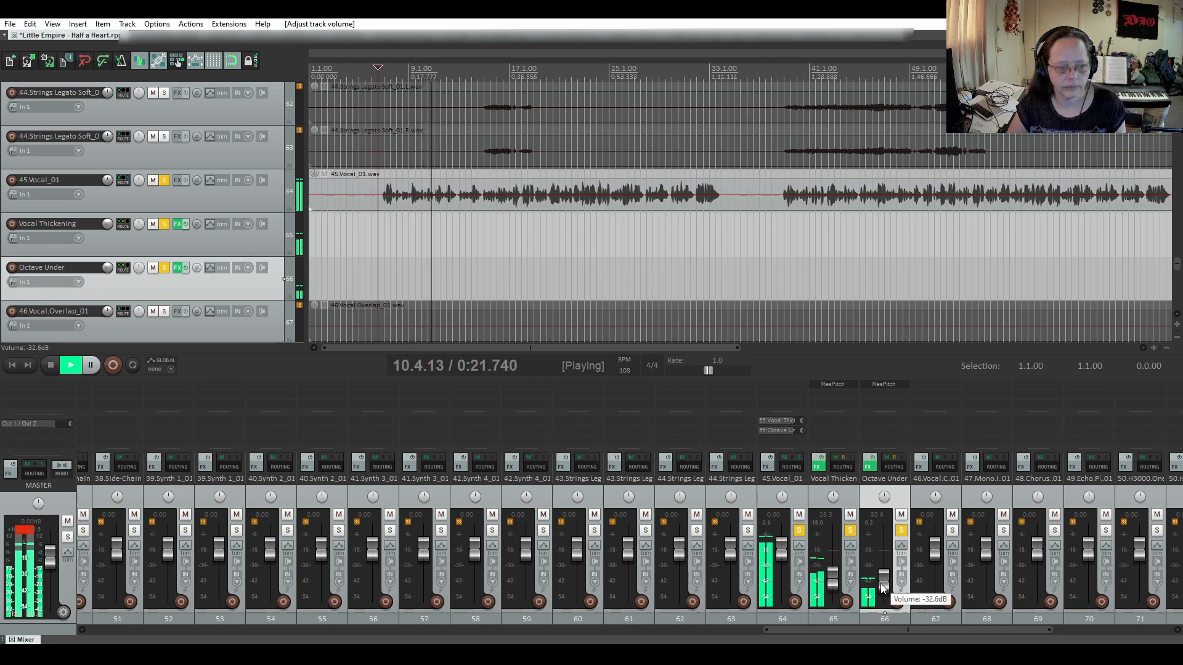
click(51, 366)
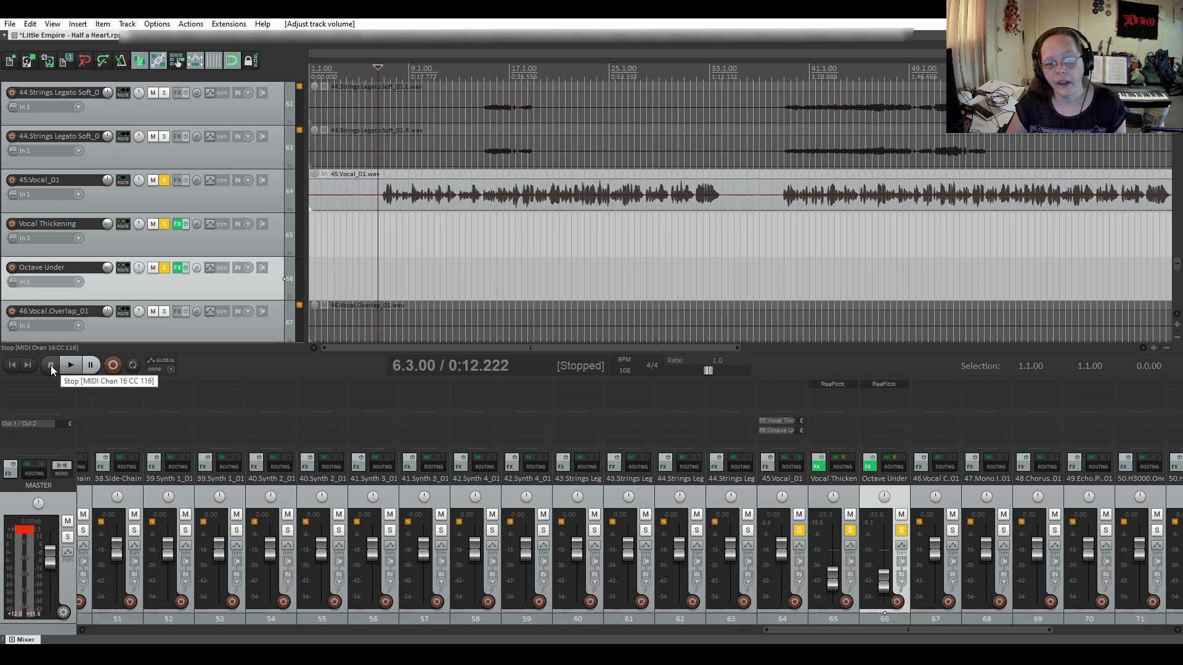